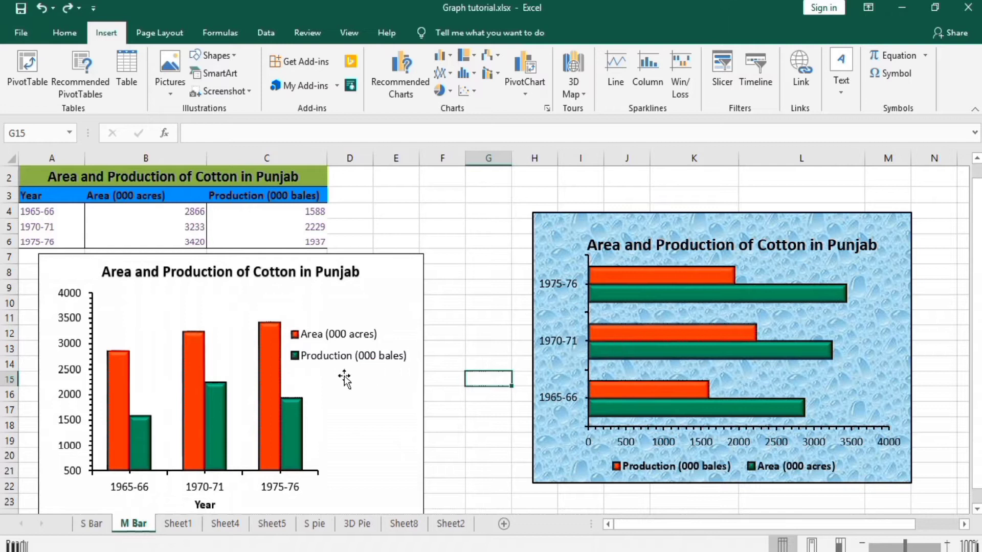
- Look through the S Bar and M Bar example sheets, ending on Sheet1's cotton table
{"action": "left_click", "coordinate": [110, 522]}
{"action": "left_click", "coordinate": [89, 522]}
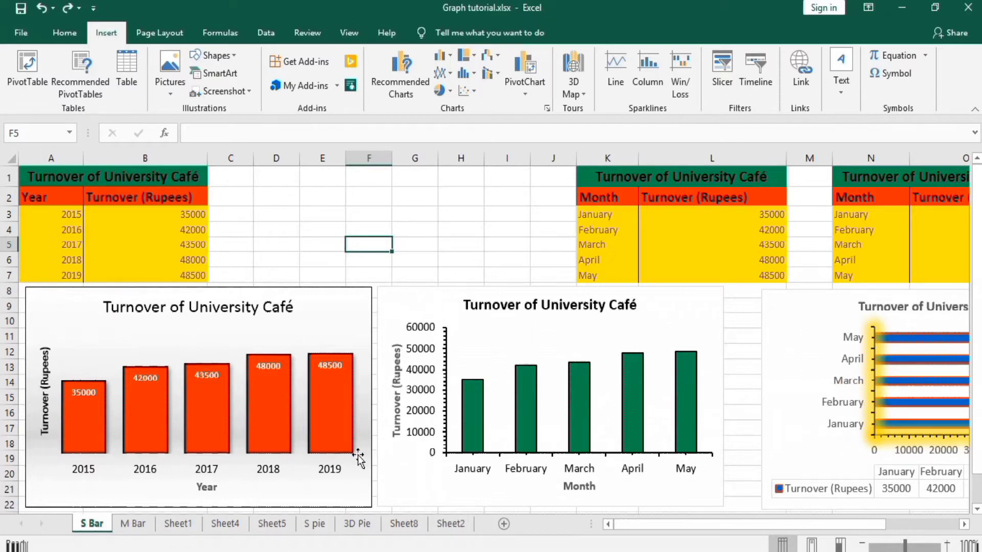
{"action": "left_click", "coordinate": [184, 524]}
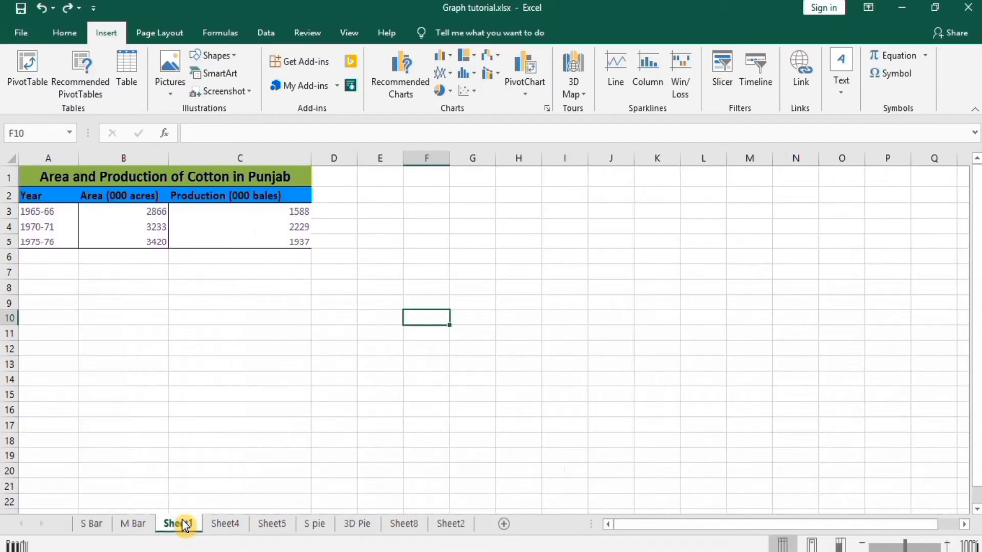
{"action": "left_click", "coordinate": [133, 523]}
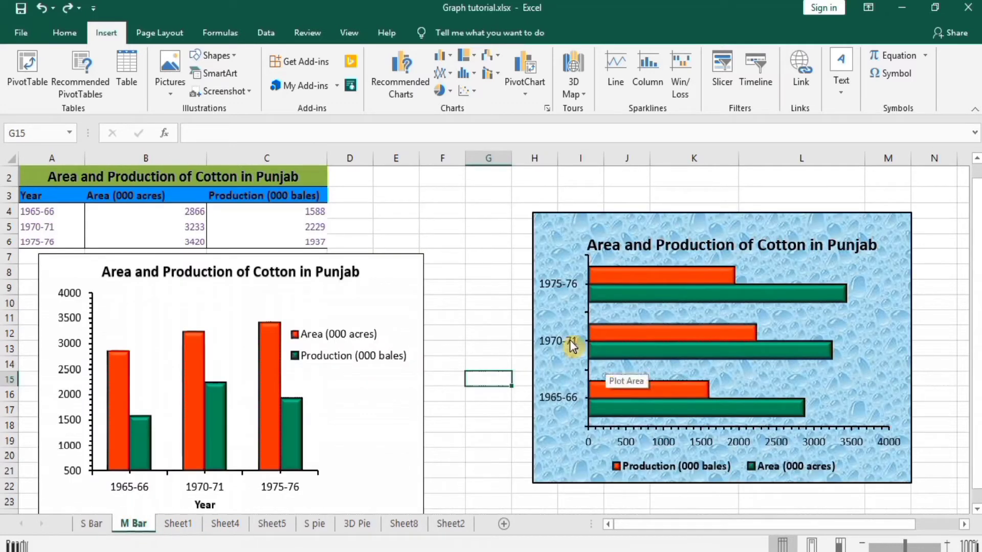
{"action": "left_click", "coordinate": [184, 523]}
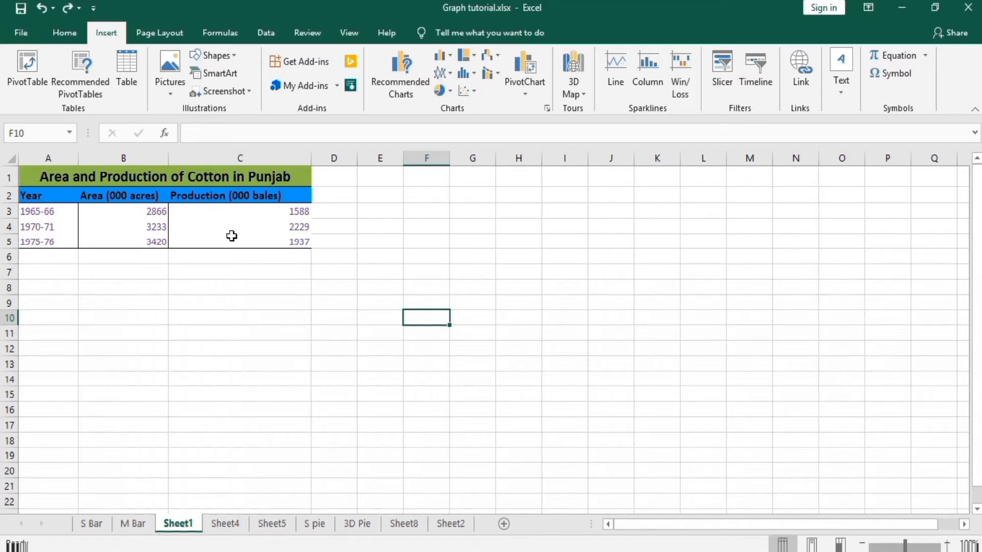
- Select the cotton table A2:C5 with headers and bring up the Column or Bar Chart choices
{"action": "left_click", "coordinate": [300, 245]}
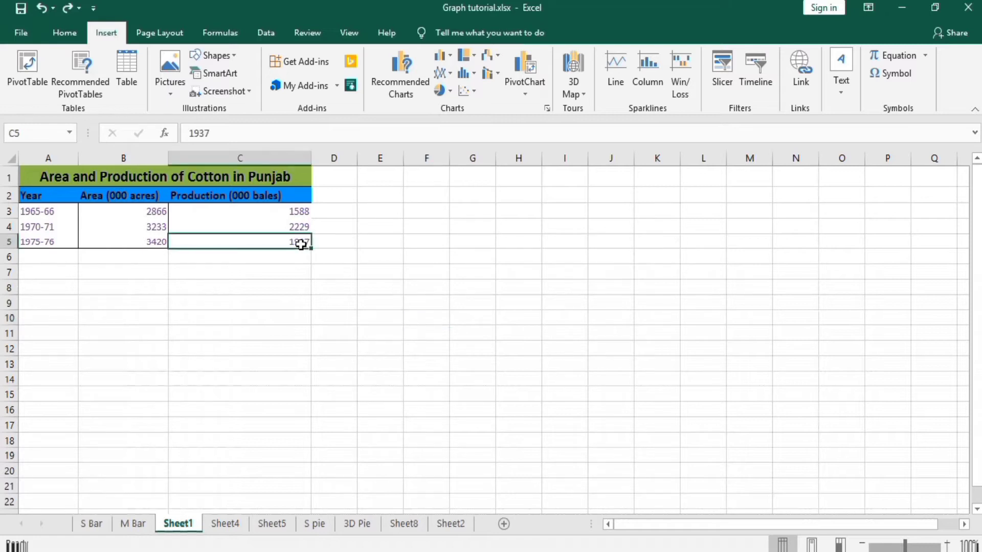
{"action": "left_click_drag", "start_coordinate": [298, 243], "coordinate": [54, 198]}
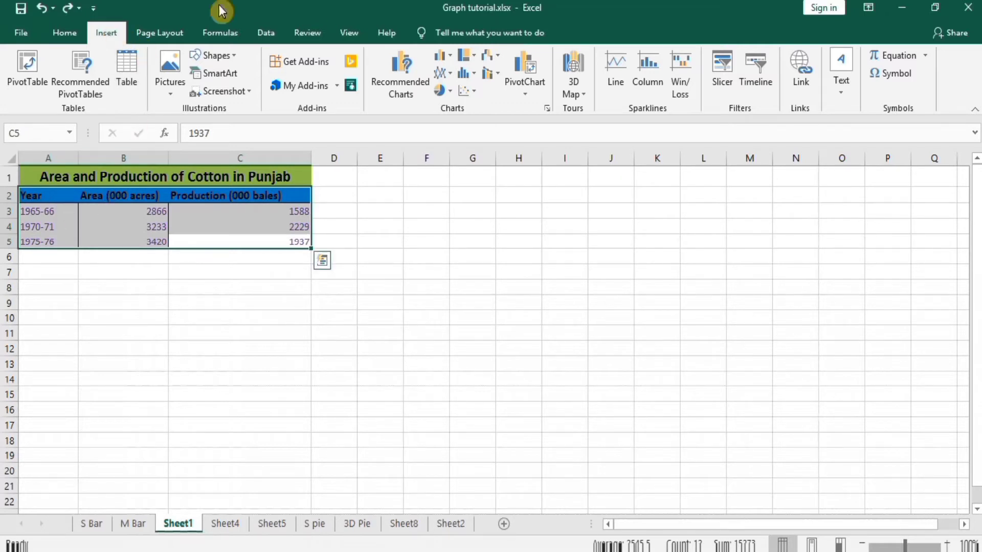
{"action": "left_click", "coordinate": [452, 61]}
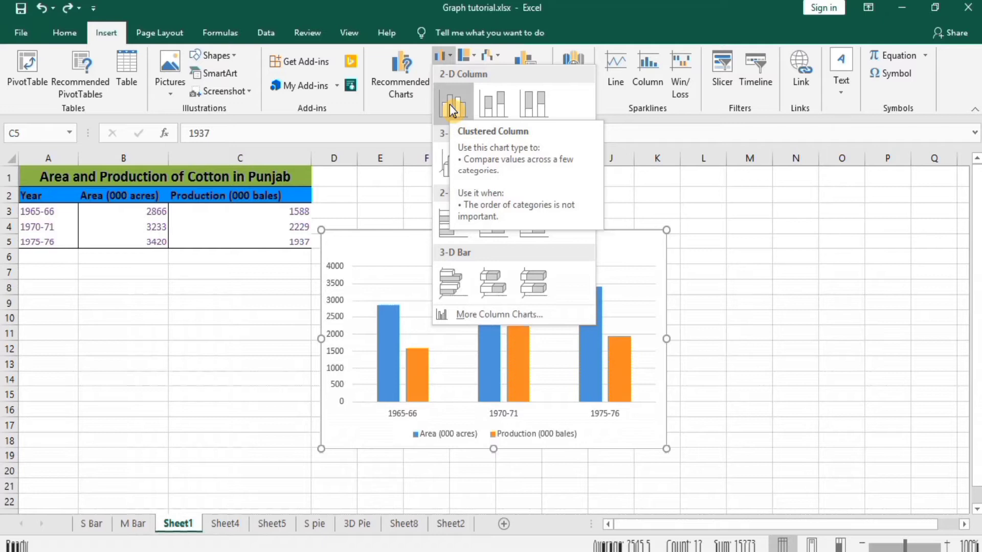
- Insert a clustered column chart of the cotton data and move it below the table
{"action": "left_click", "coordinate": [452, 108]}
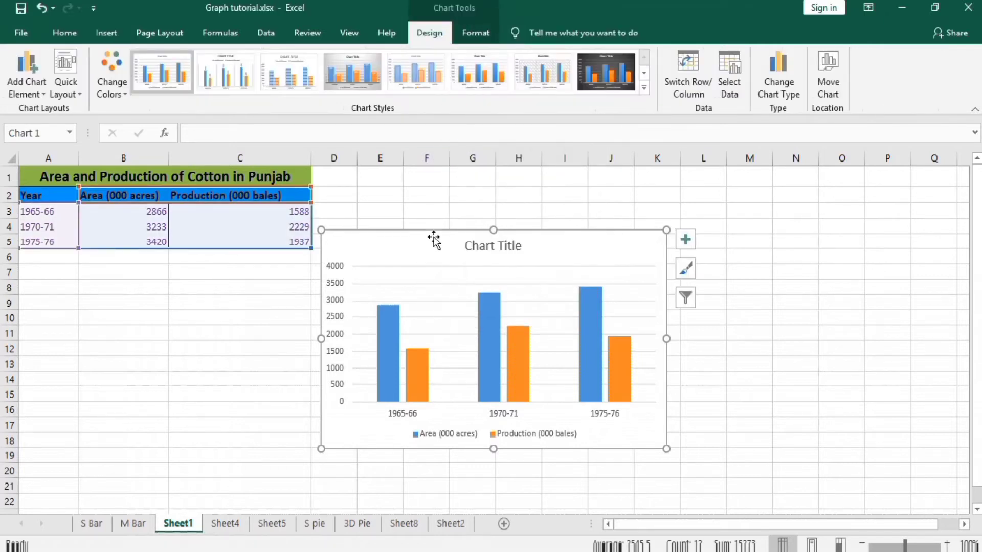
{"action": "mouse_move", "coordinate": [434, 237]}
{"action": "left_mouse_down"}
{"action": "mouse_move", "coordinate": [379, 275]}
{"action": "mouse_move", "coordinate": [324, 263]}
{"action": "mouse_move", "coordinate": [326, 272]}
{"action": "left_mouse_up"}
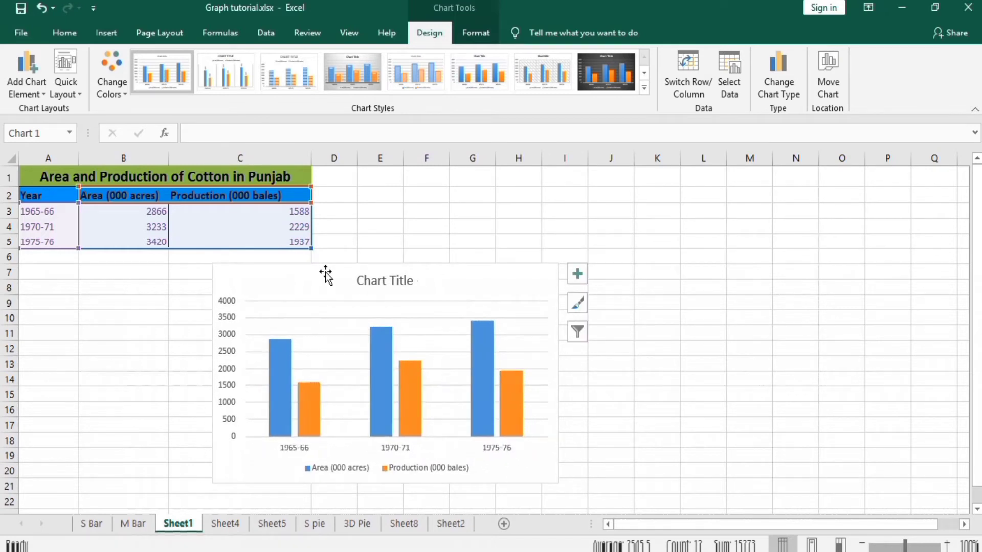
{"action": "left_click", "coordinate": [302, 243]}
- Reselect the cotton data and insert a clustered bar chart from Insert > Column or Bar Chart
{"action": "left_click_drag", "start_coordinate": [302, 242], "coordinate": [68, 200]}
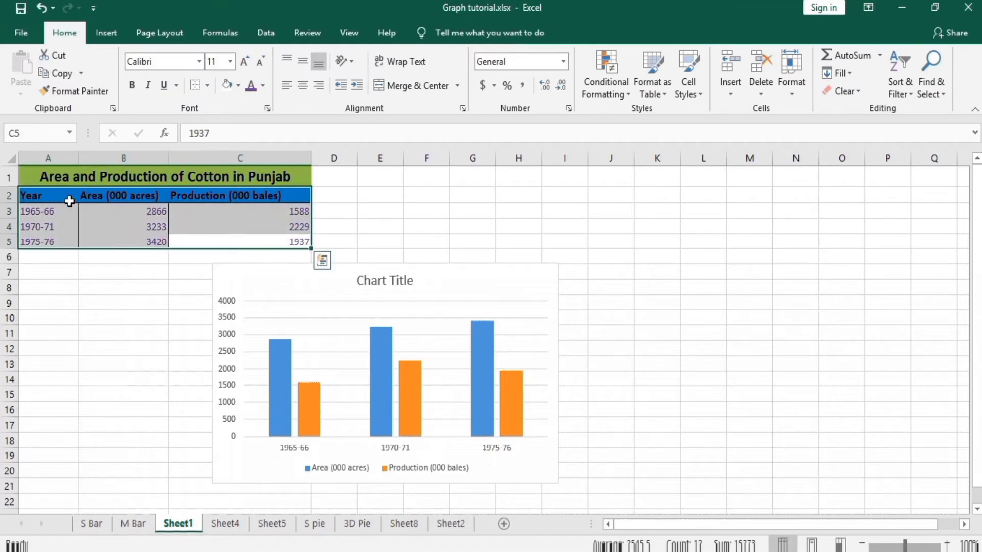
{"action": "left_click", "coordinate": [109, 34]}
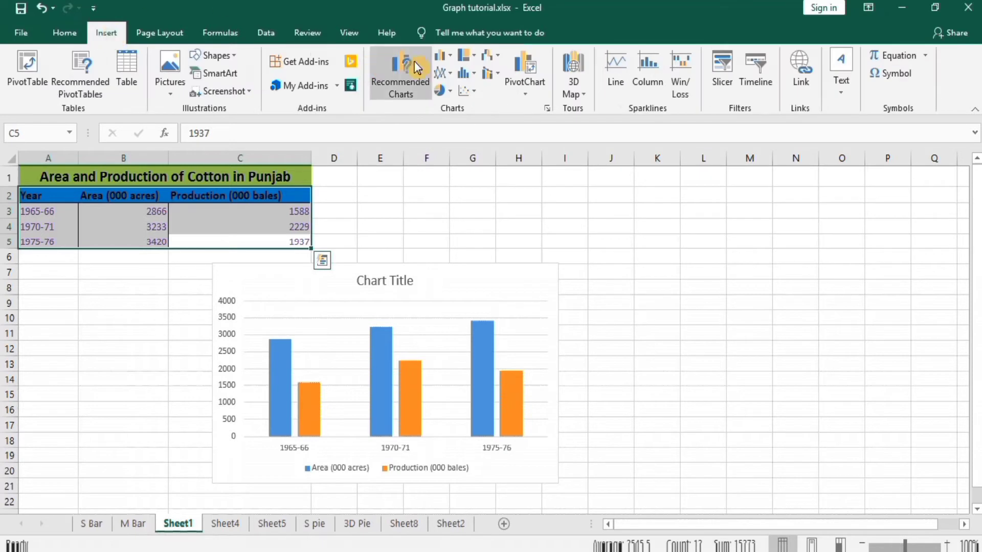
{"action": "left_click", "coordinate": [450, 55]}
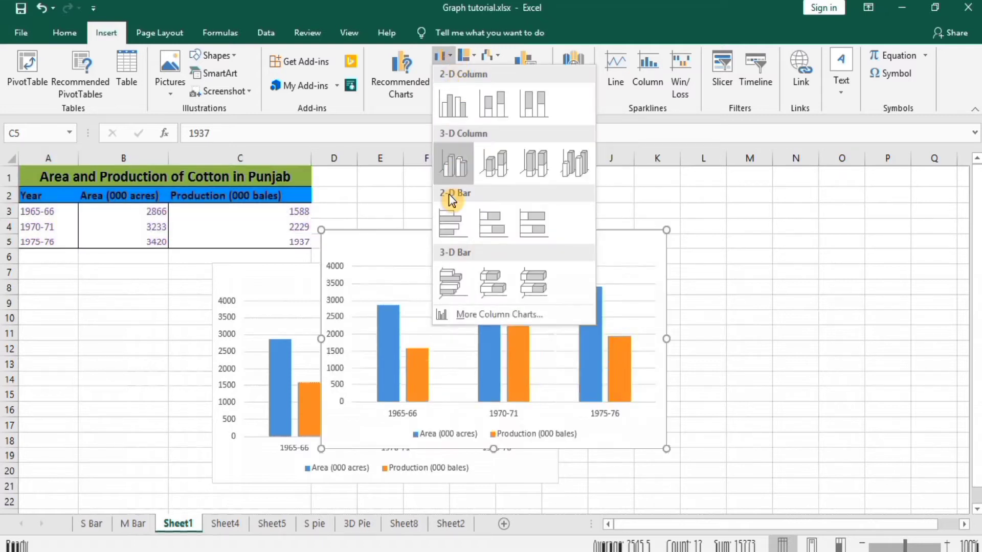
{"action": "left_click", "coordinate": [451, 223]}
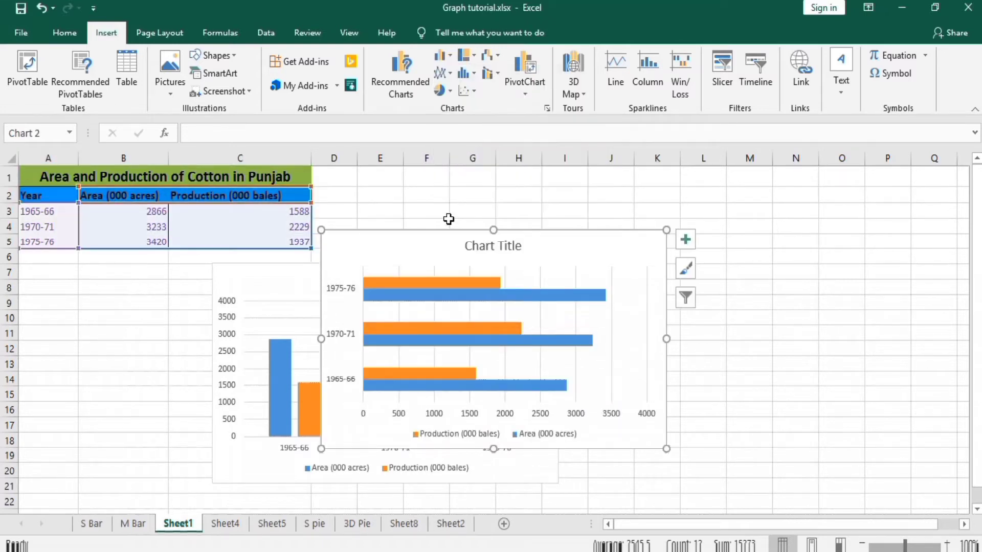
- Move the bar chart to the right of the column chart and reselect the column chart
{"action": "left_click_drag", "start_coordinate": [440, 236], "coordinate": [683, 270]}
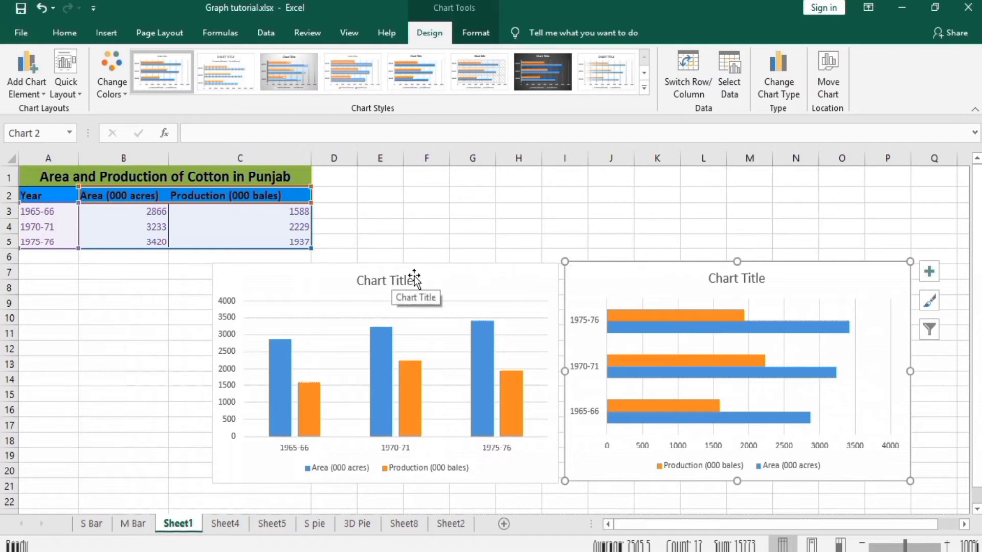
{"action": "left_click", "coordinate": [463, 218]}
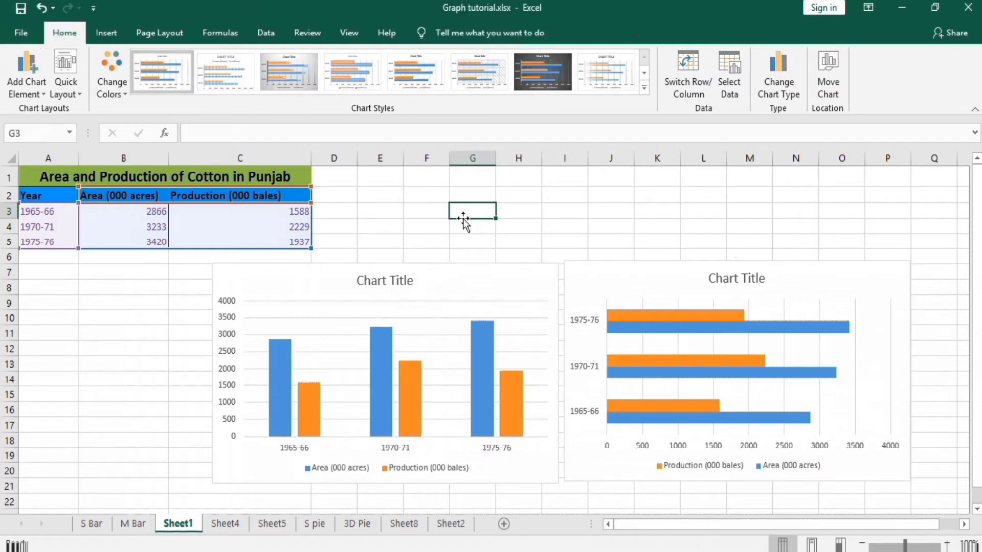
{"action": "left_click", "coordinate": [250, 282]}
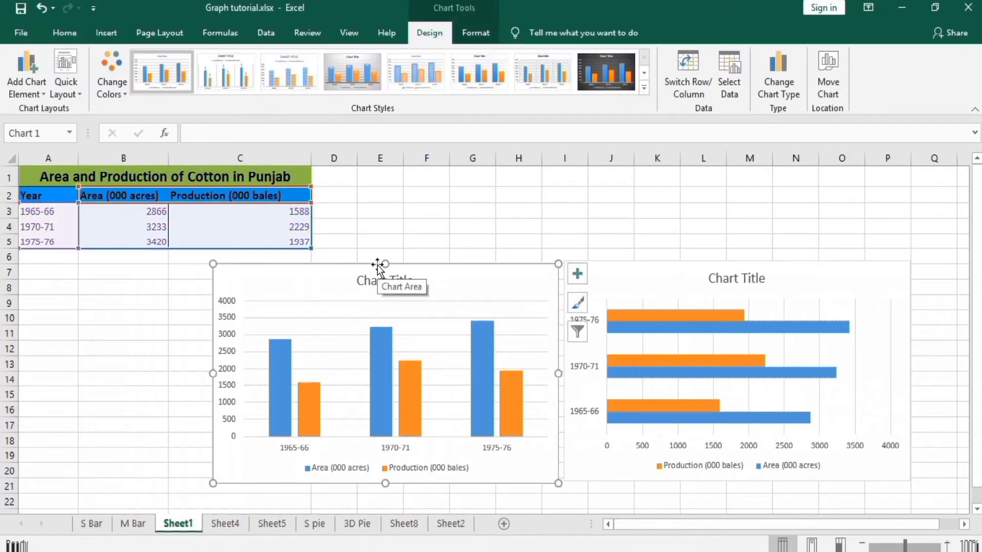
- Replace the column chart's title with 'Area and Production of Cotton in Punjab'
{"action": "left_click", "coordinate": [374, 282]}
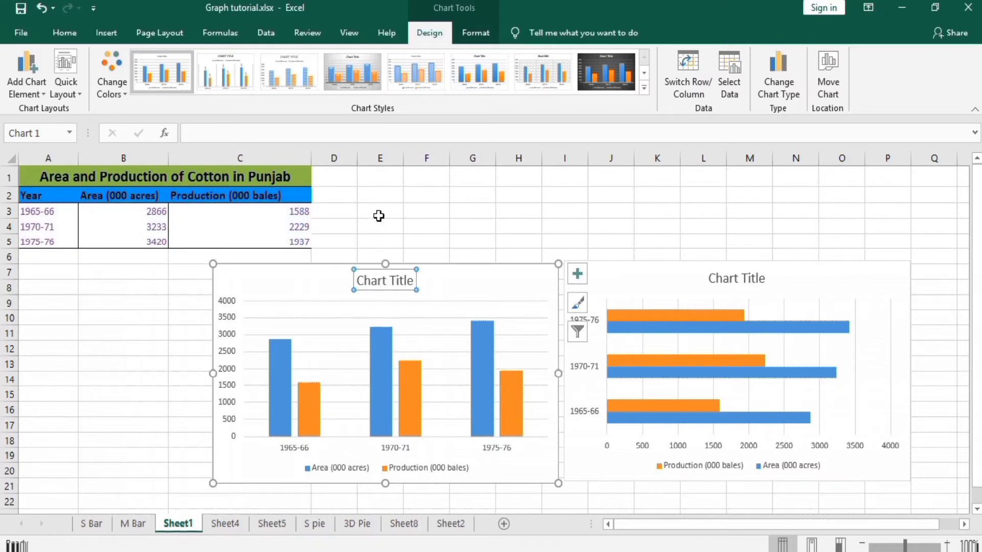
{"action": "type", "text": "A"}
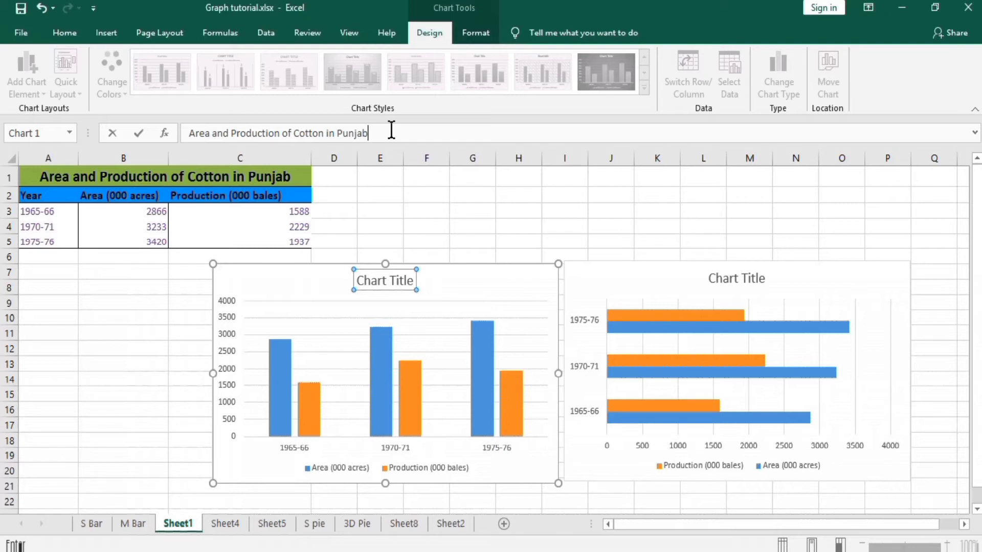
{"action": "key", "text": "Return"}
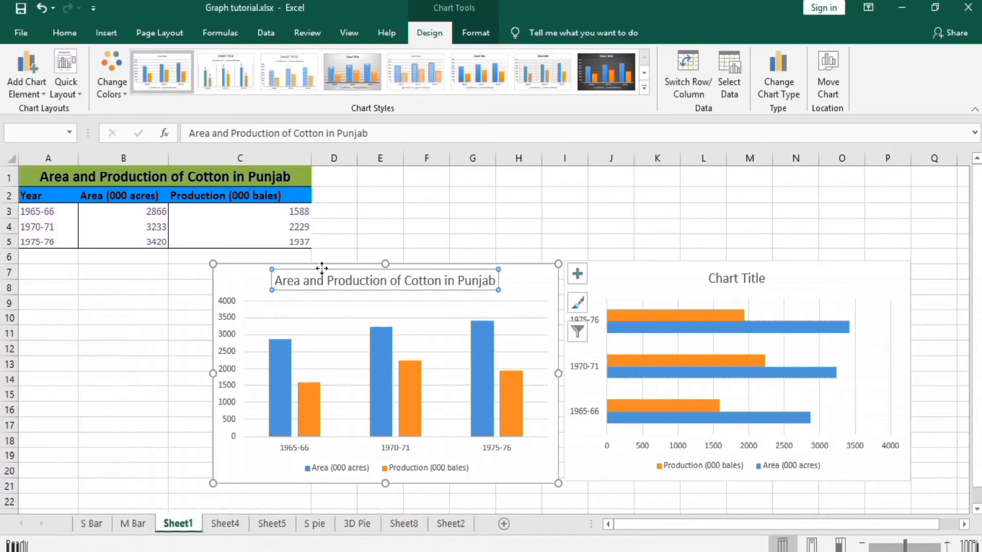
- Set the column chart title's font to 16 pt bold
{"action": "left_click", "coordinate": [75, 36]}
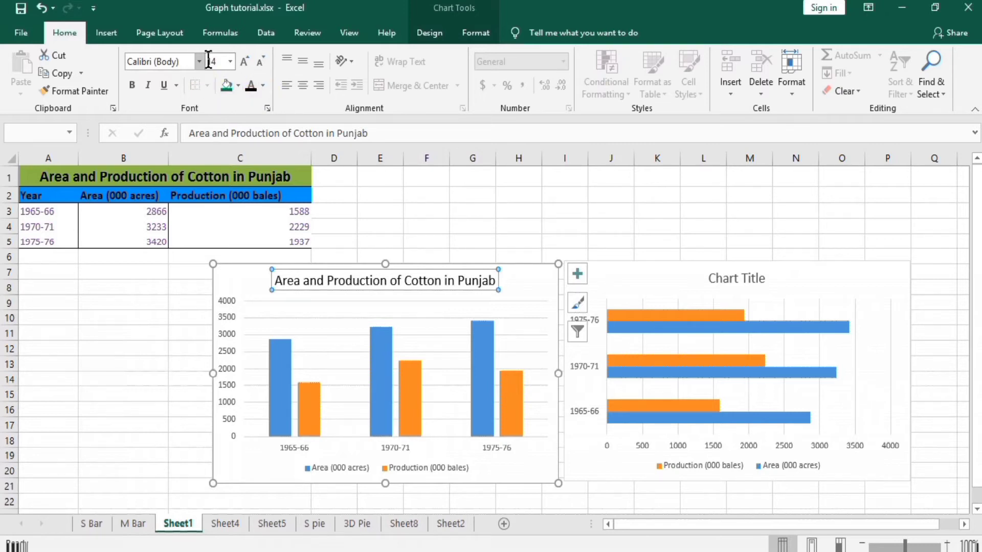
{"action": "left_click", "coordinate": [230, 61]}
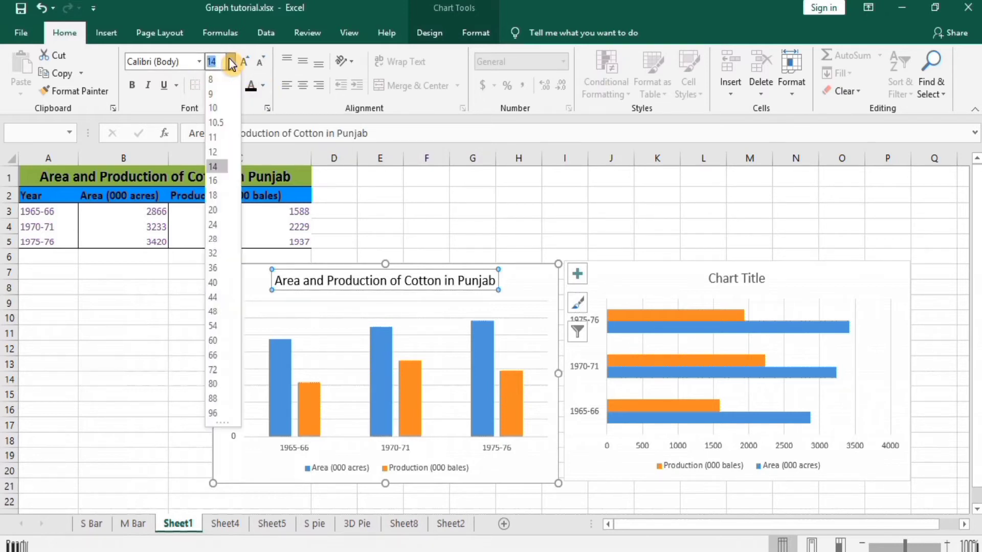
{"action": "left_click", "coordinate": [213, 181]}
{"action": "left_click", "coordinate": [135, 87]}
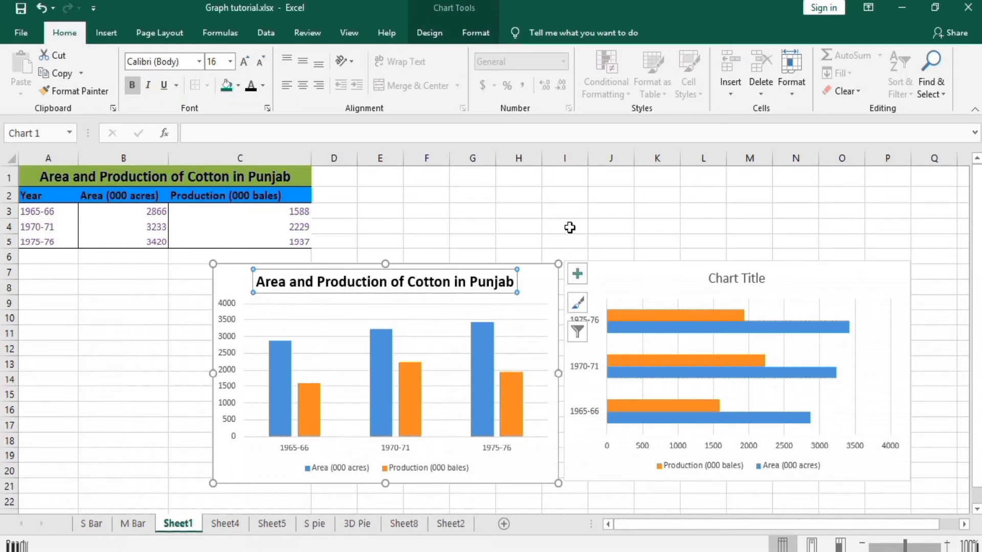
- Reselect the whole column chart rather than its gridlines
{"action": "left_click", "coordinate": [539, 318]}
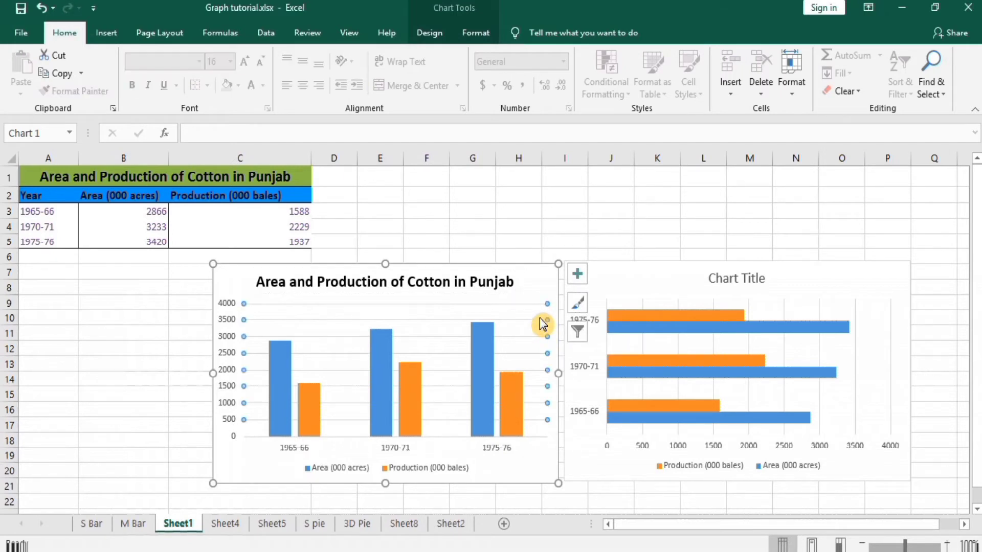
{"action": "left_click", "coordinate": [554, 217]}
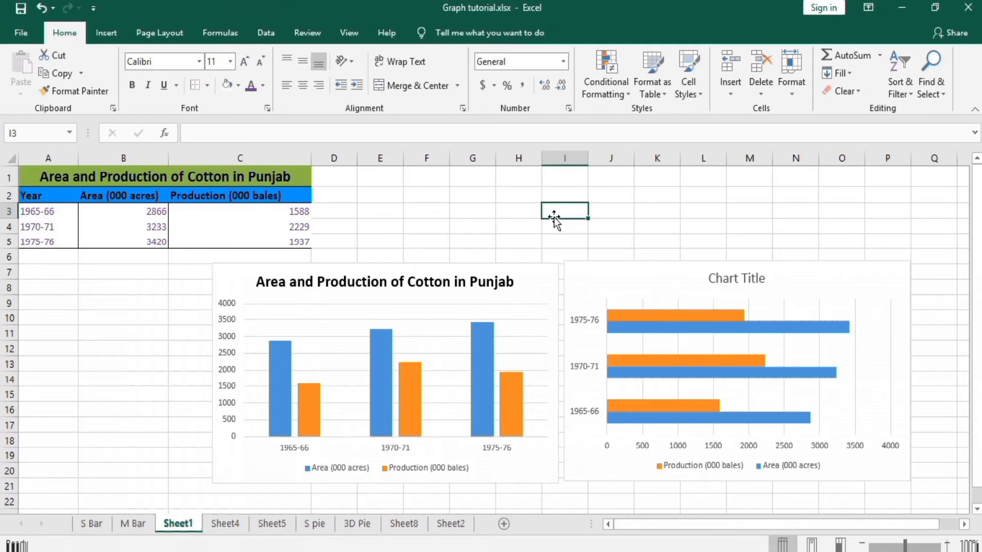
{"action": "left_click", "coordinate": [539, 318]}
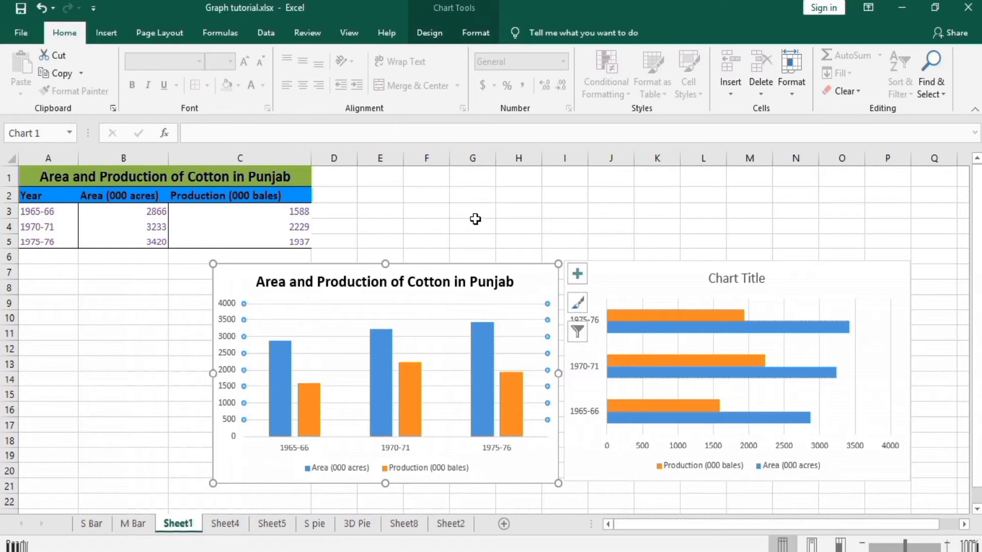
{"action": "key", "text": "Escape"}
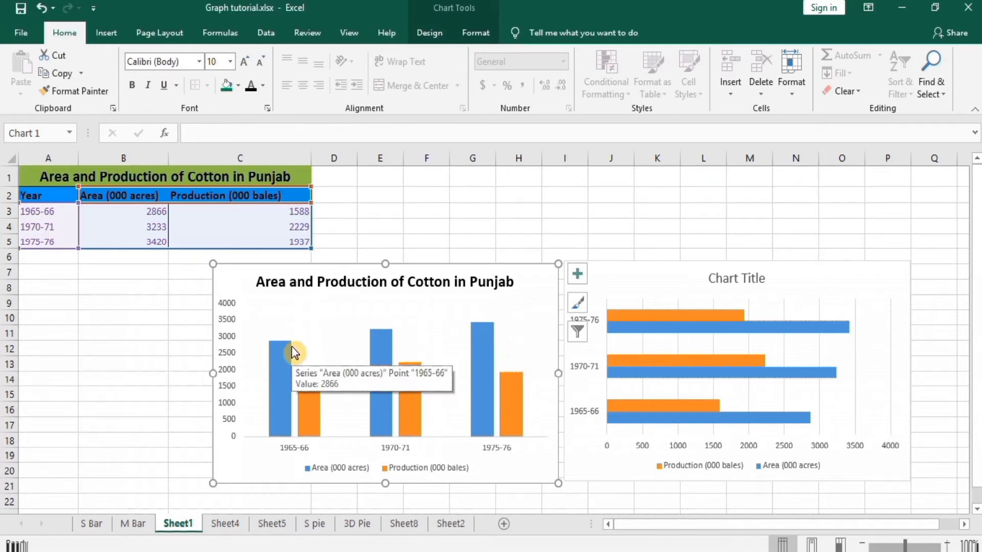
- Select the Area (000 acres) series and fill its bars green
{"action": "mouse_move", "coordinate": [283, 369]}
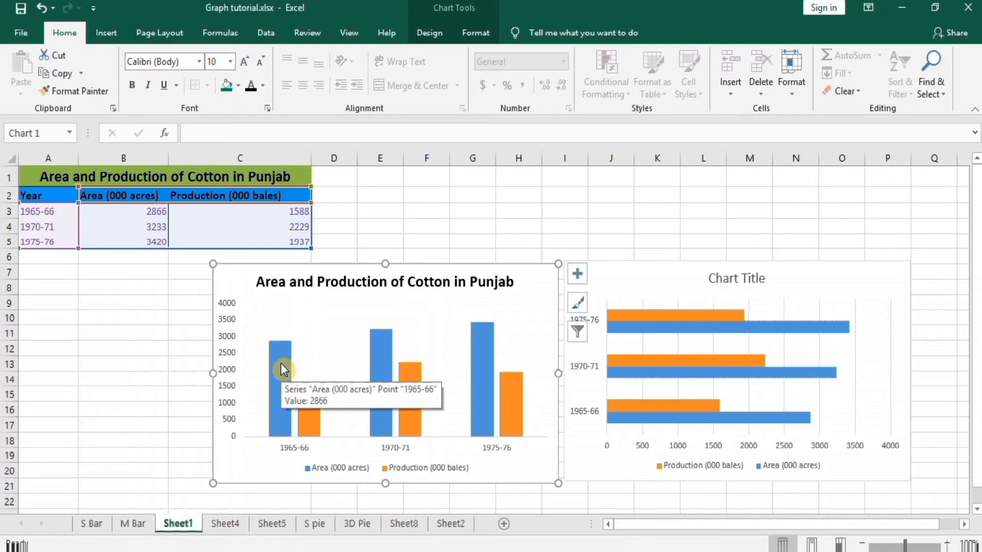
{"action": "left_click", "coordinate": [284, 368]}
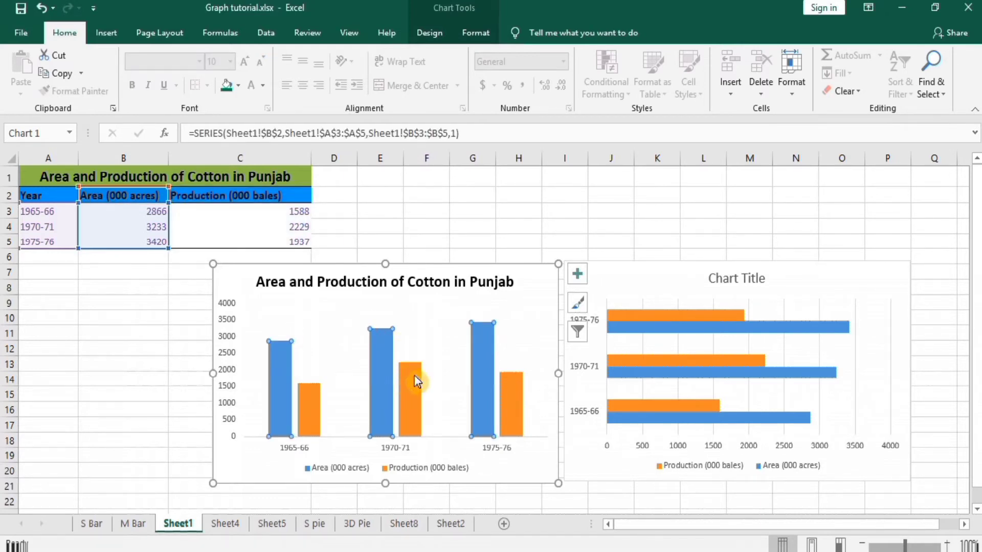
{"action": "mouse_move", "coordinate": [415, 382]}
{"action": "left_click", "coordinate": [156, 367]}
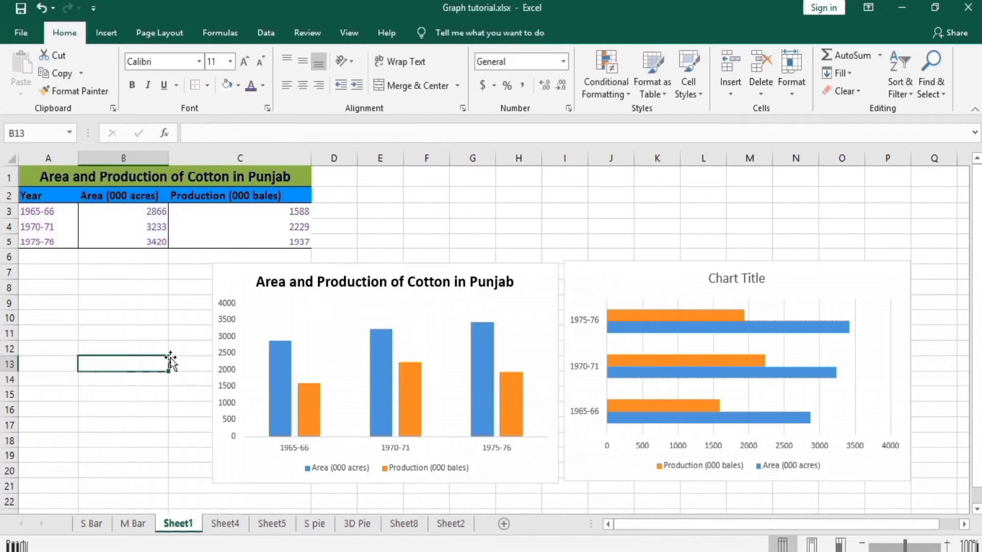
{"action": "left_click", "coordinate": [286, 361]}
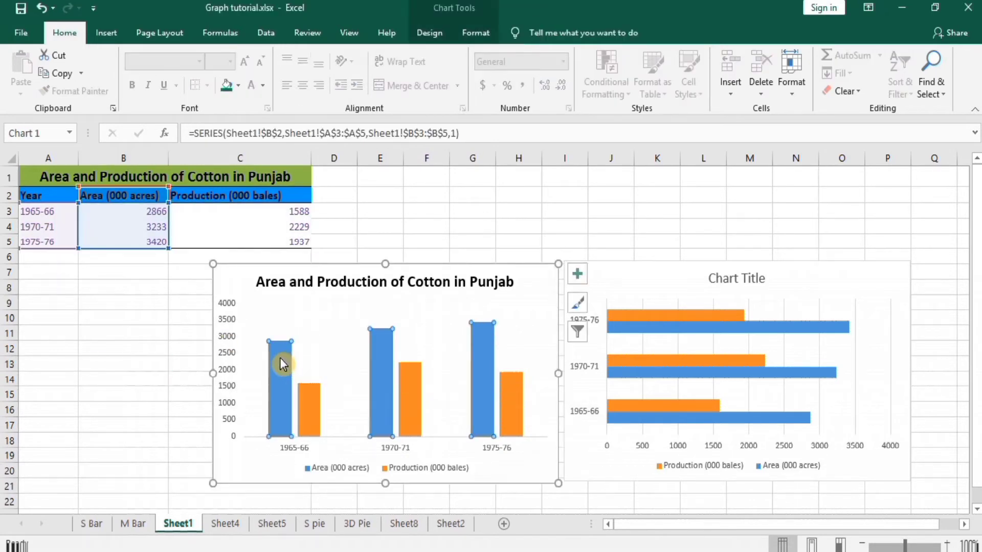
{"action": "mouse_move", "coordinate": [381, 348]}
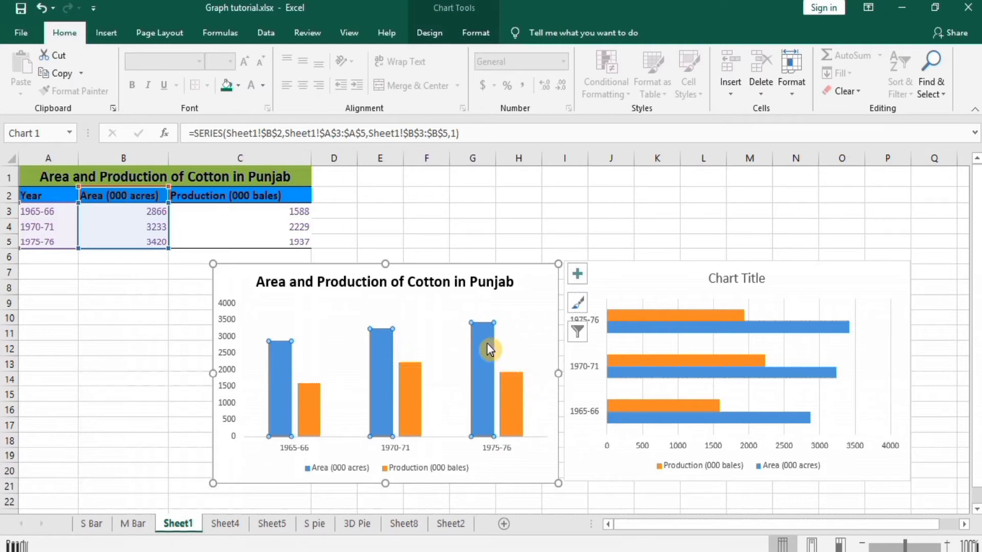
{"action": "mouse_move", "coordinate": [493, 346]}
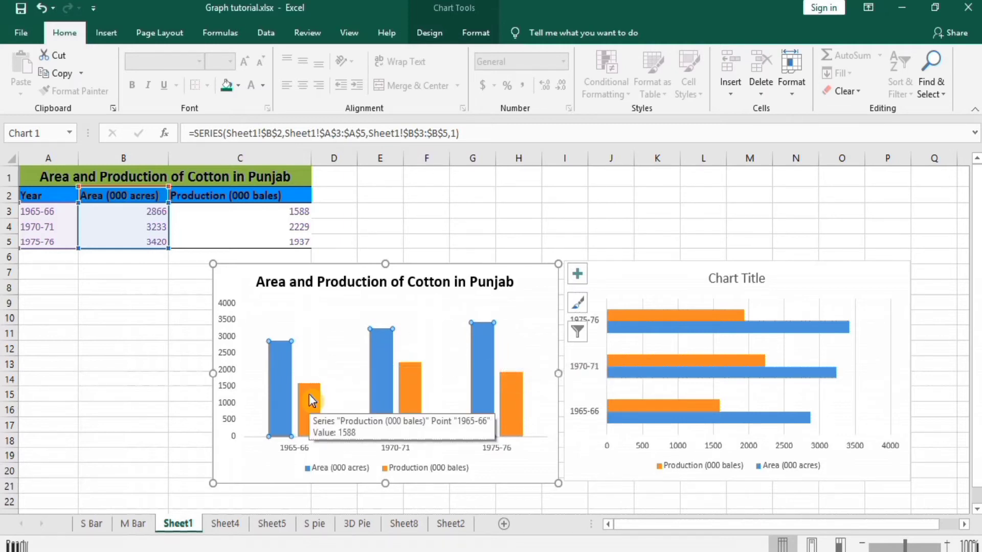
{"action": "left_click", "coordinate": [311, 400]}
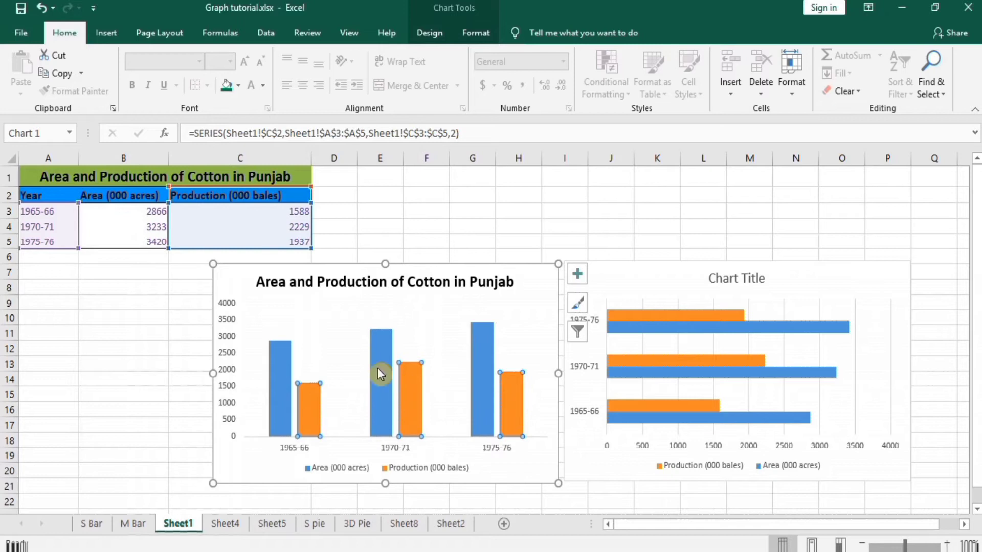
{"action": "mouse_move", "coordinate": [284, 357]}
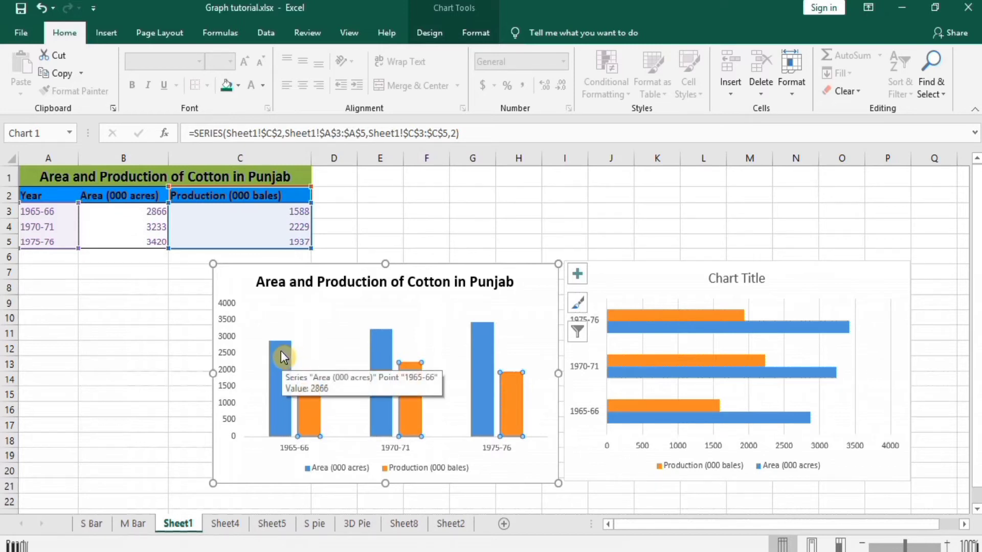
{"action": "left_click", "coordinate": [284, 357]}
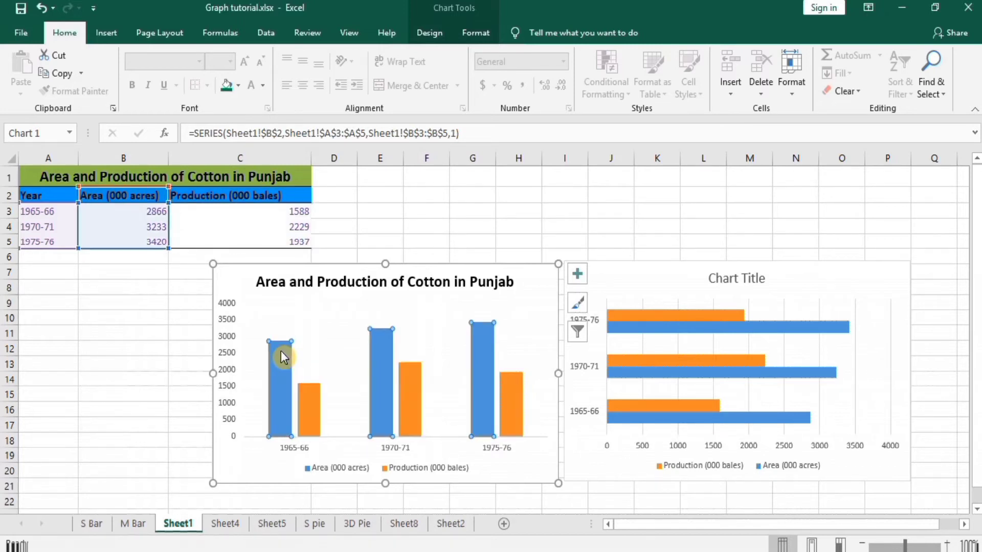
{"action": "left_click", "coordinate": [474, 41]}
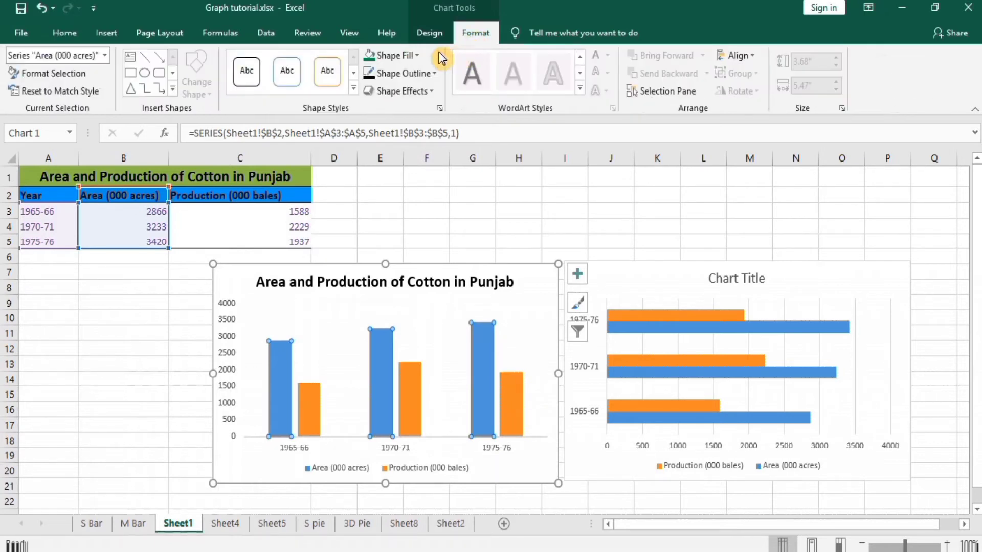
{"action": "left_click", "coordinate": [417, 56]}
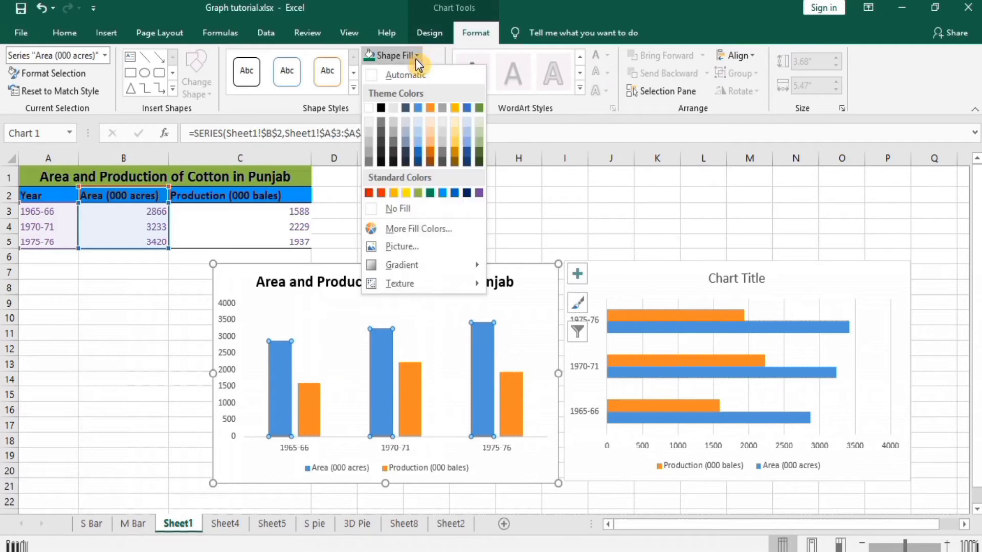
{"action": "left_click", "coordinate": [428, 192]}
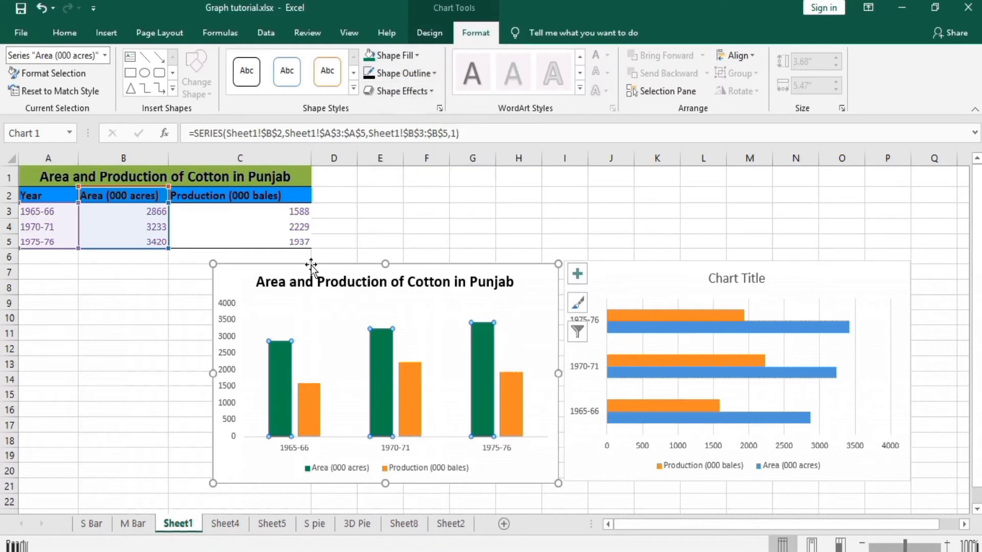
- Give the Area bars a black 1½ pt outline
{"action": "mouse_move", "coordinate": [293, 352]}
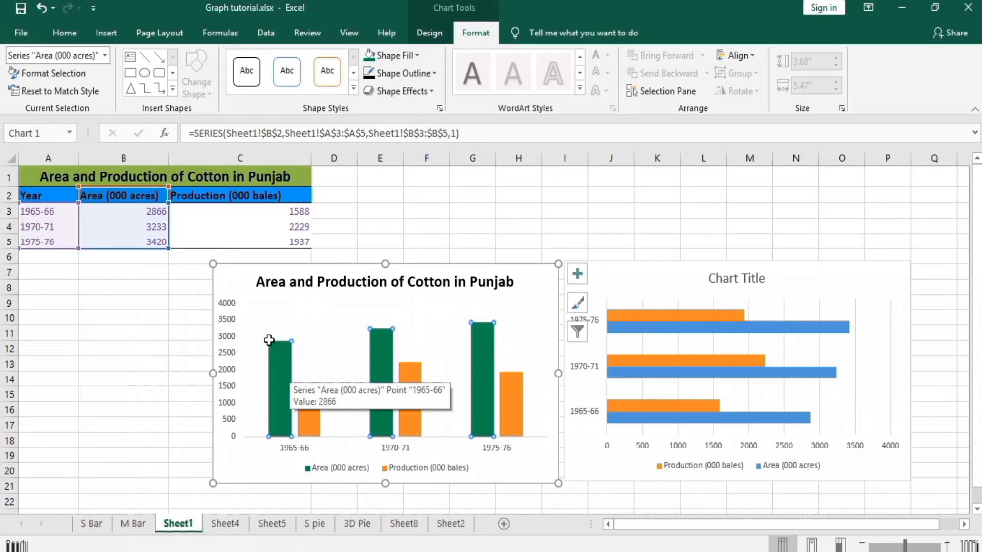
{"action": "left_click", "coordinate": [434, 74]}
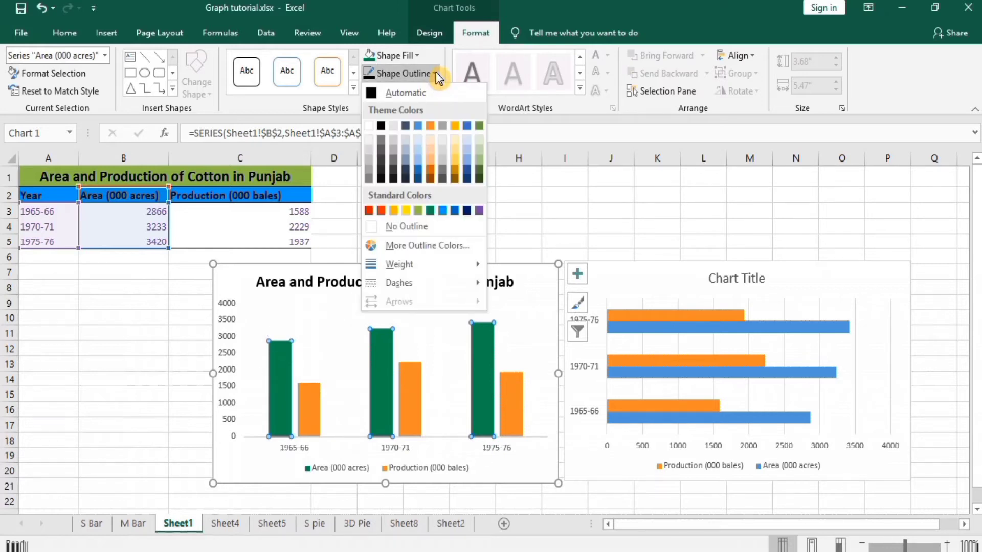
{"action": "left_click", "coordinate": [381, 128]}
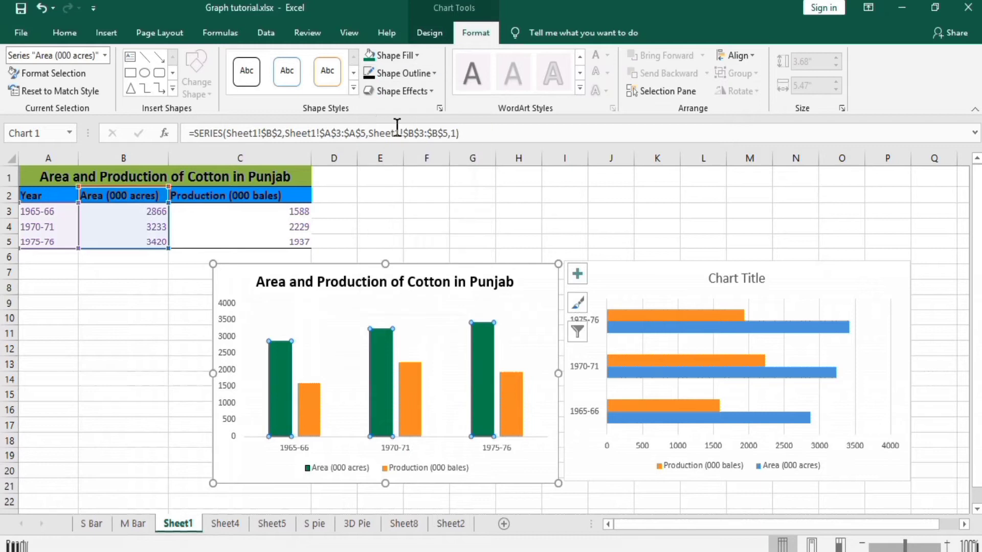
{"action": "left_click", "coordinate": [434, 76]}
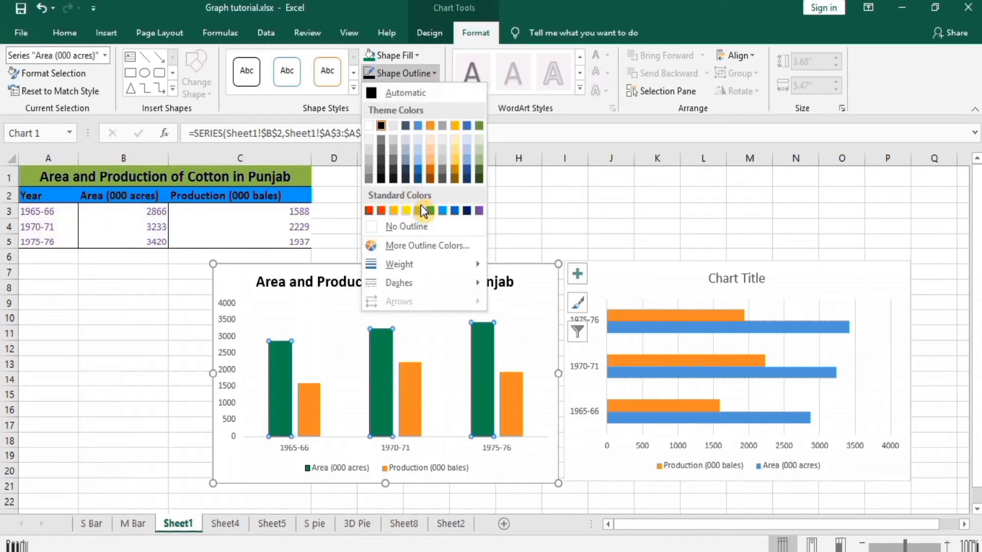
{"action": "mouse_move", "coordinate": [467, 267]}
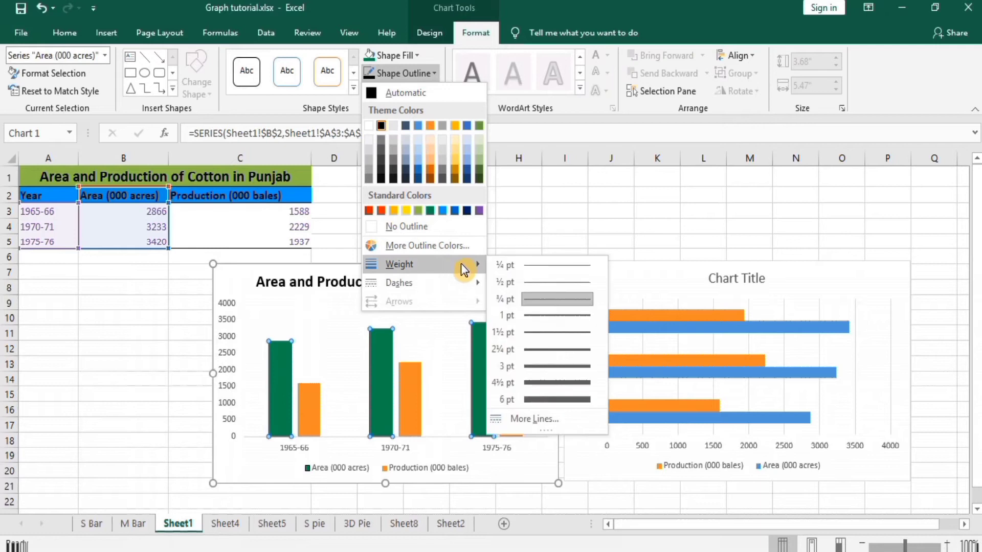
{"action": "left_click", "coordinate": [541, 333]}
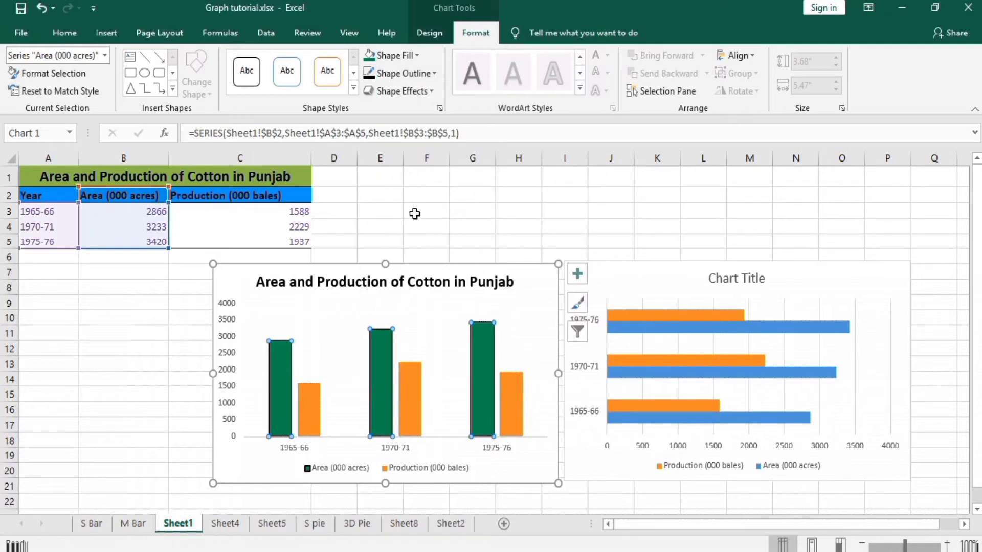
- Apply the Preset 1 bevel shape effect to the Area bars
{"action": "left_click", "coordinate": [434, 95]}
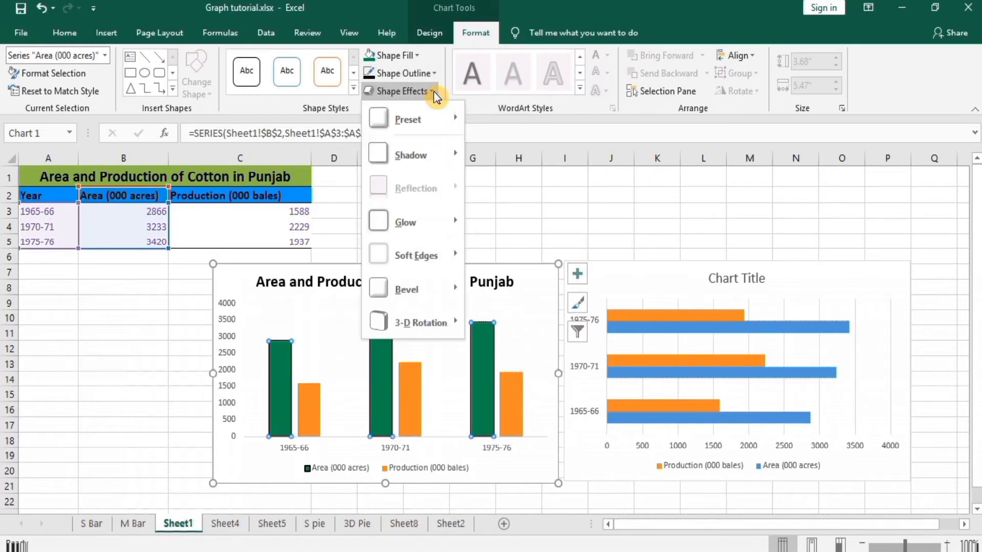
{"action": "mouse_move", "coordinate": [423, 116]}
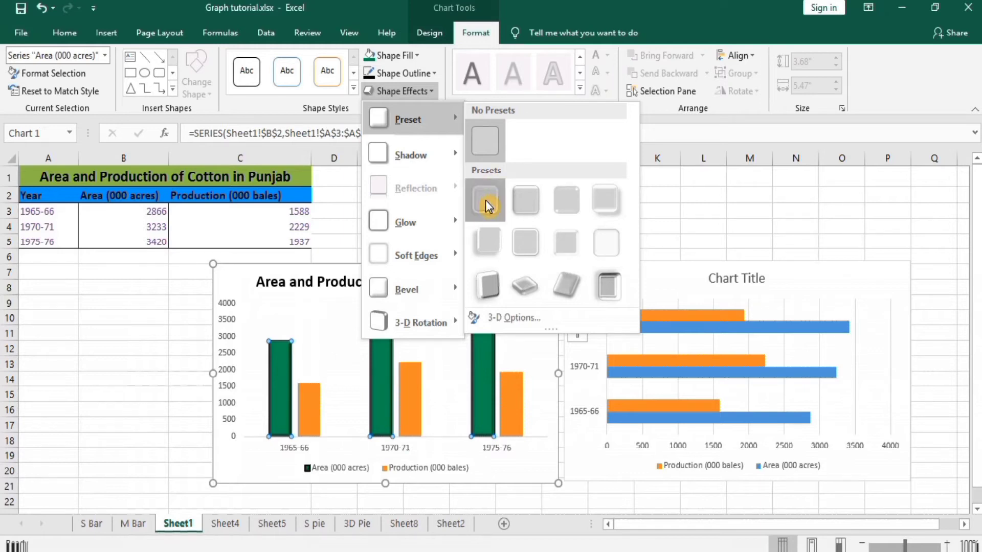
{"action": "left_click", "coordinate": [485, 202]}
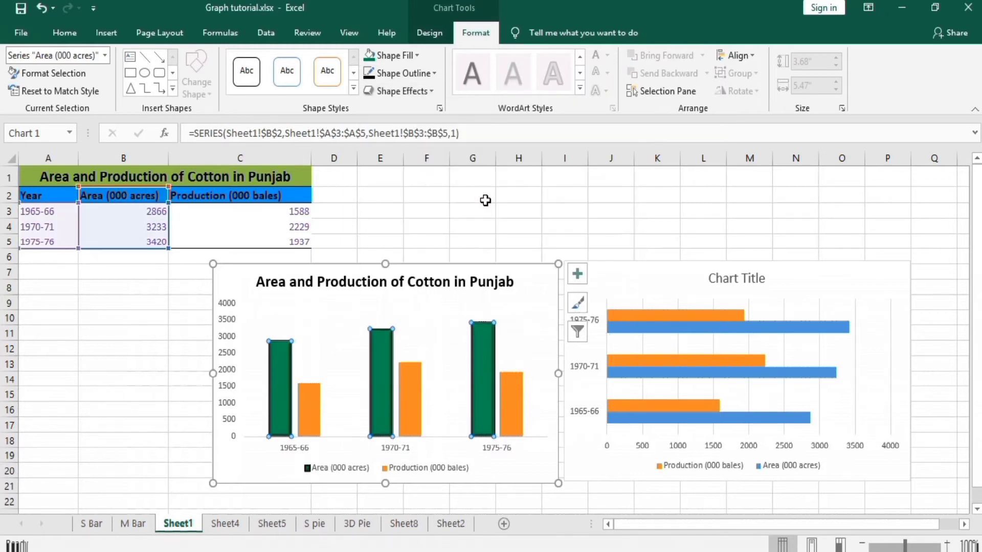
- Select the Production (000 bales) bars and fill them red
{"action": "left_click", "coordinate": [308, 395]}
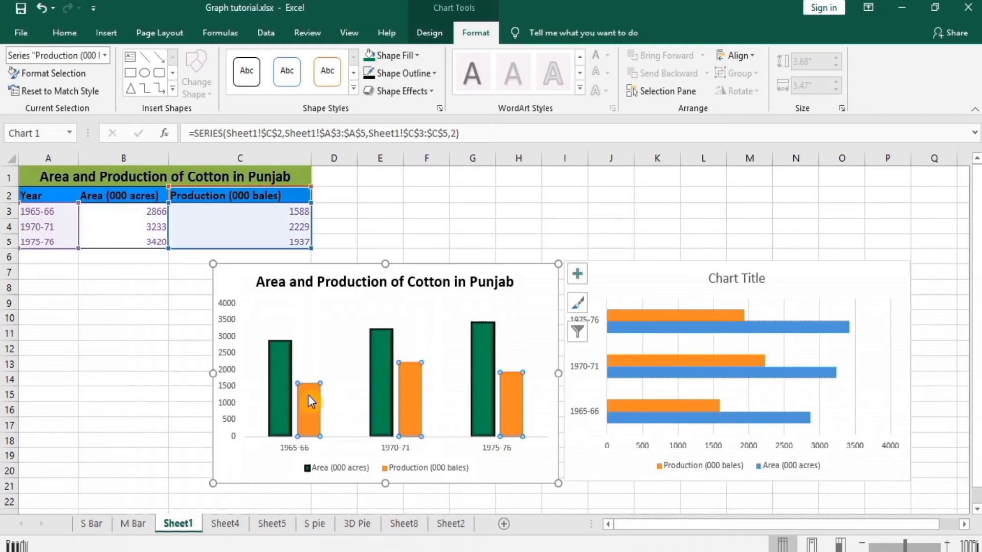
{"action": "left_click", "coordinate": [418, 56]}
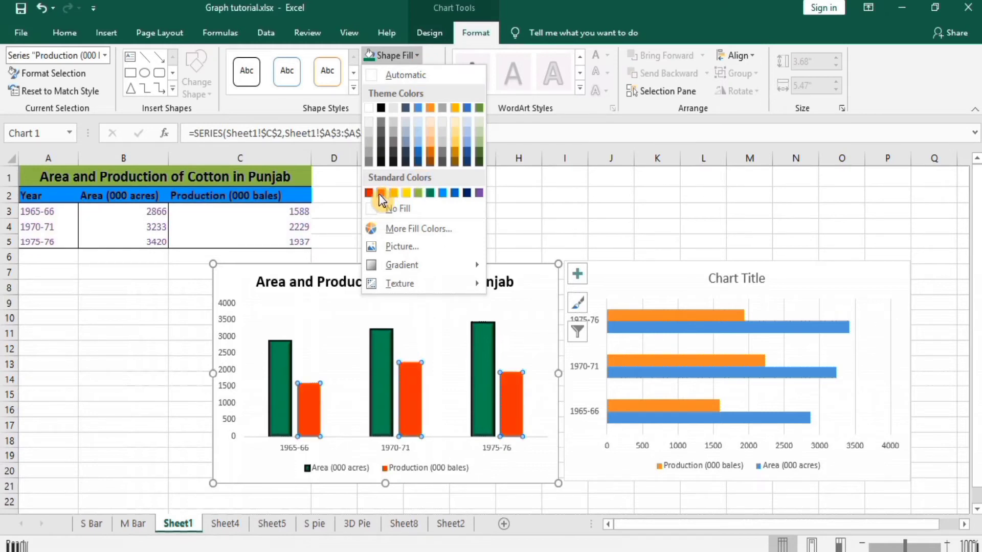
{"action": "left_click", "coordinate": [380, 193]}
- Give the Production bars a black 1½ pt outline
{"action": "left_click", "coordinate": [433, 74]}
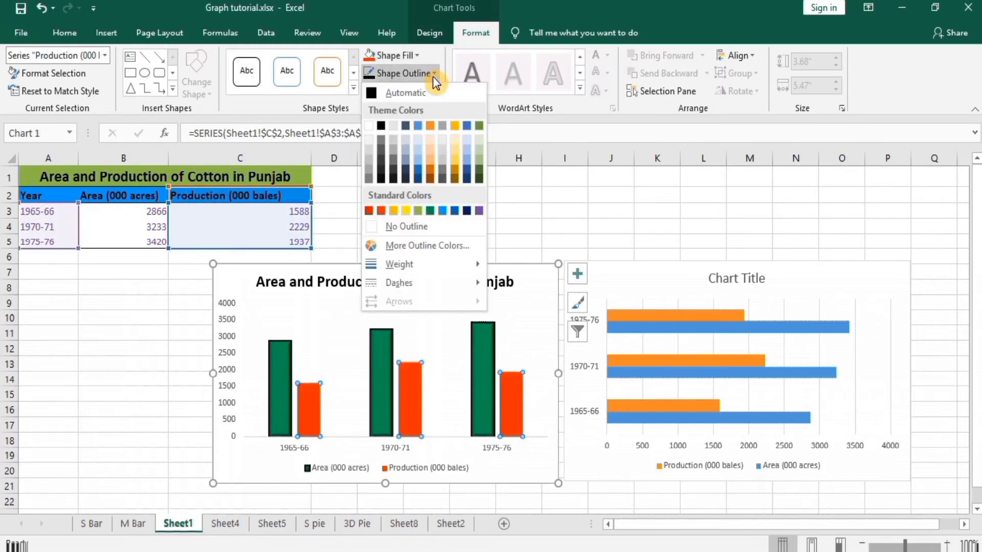
{"action": "left_click", "coordinate": [381, 125]}
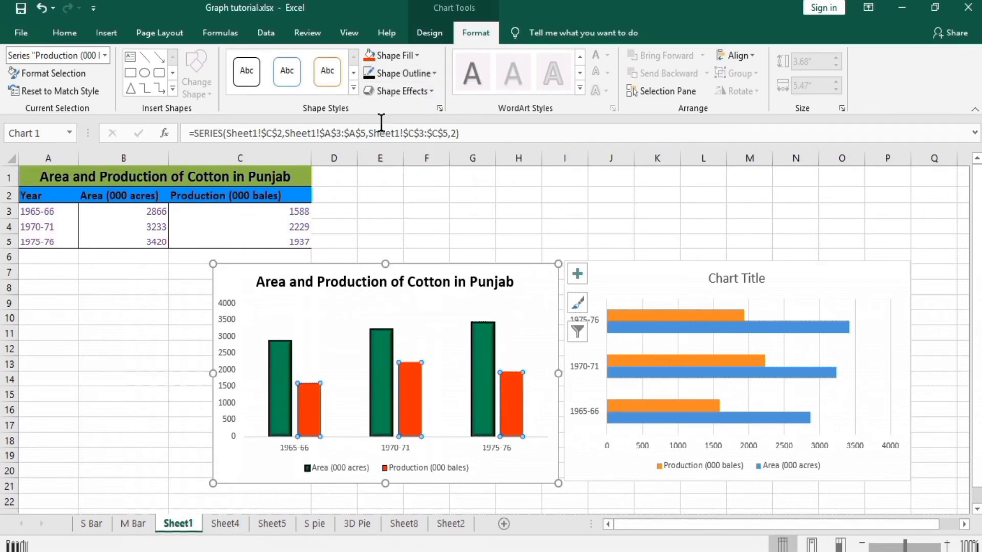
{"action": "left_click", "coordinate": [436, 75]}
{"action": "mouse_move", "coordinate": [445, 263]}
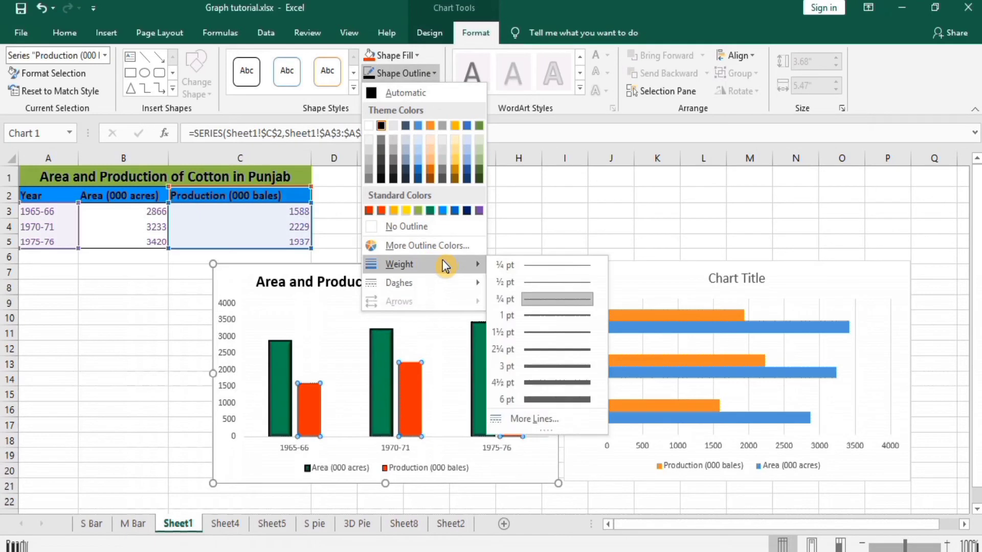
{"action": "left_click", "coordinate": [538, 331]}
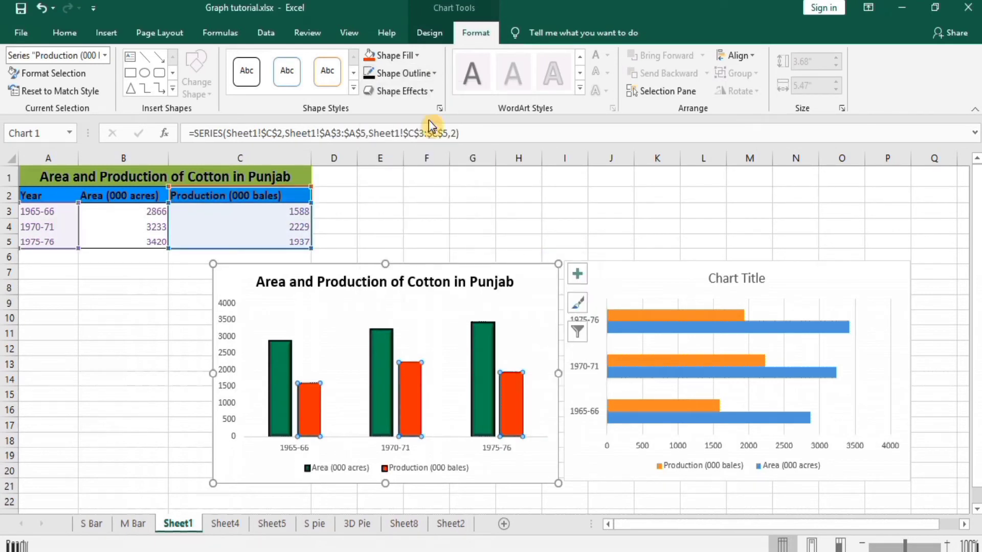
- Apply the Preset 1 bevel effect to the Production bars and deselect the chart
{"action": "left_click", "coordinate": [432, 93]}
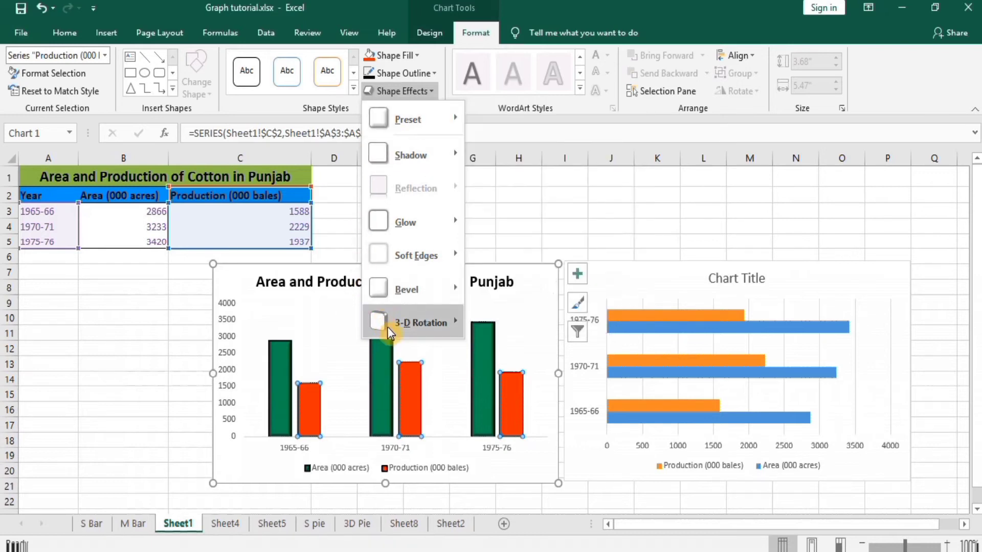
{"action": "mouse_move", "coordinate": [412, 332]}
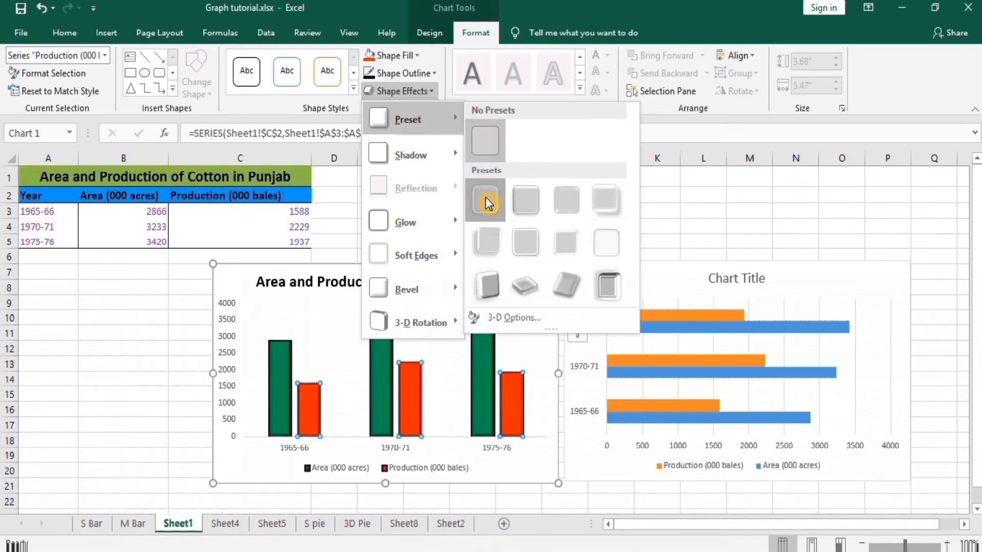
{"action": "left_click", "coordinate": [485, 198]}
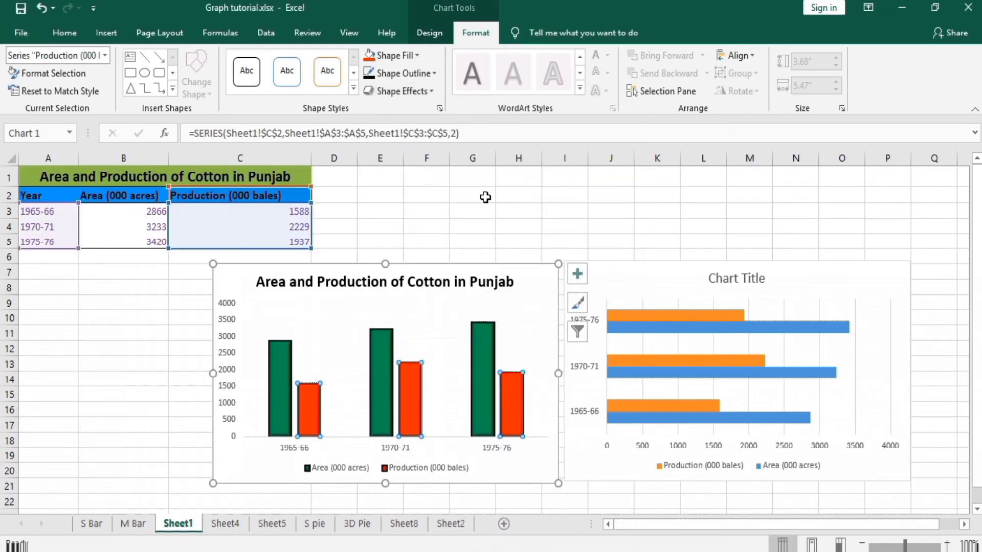
{"action": "left_click", "coordinate": [524, 226]}
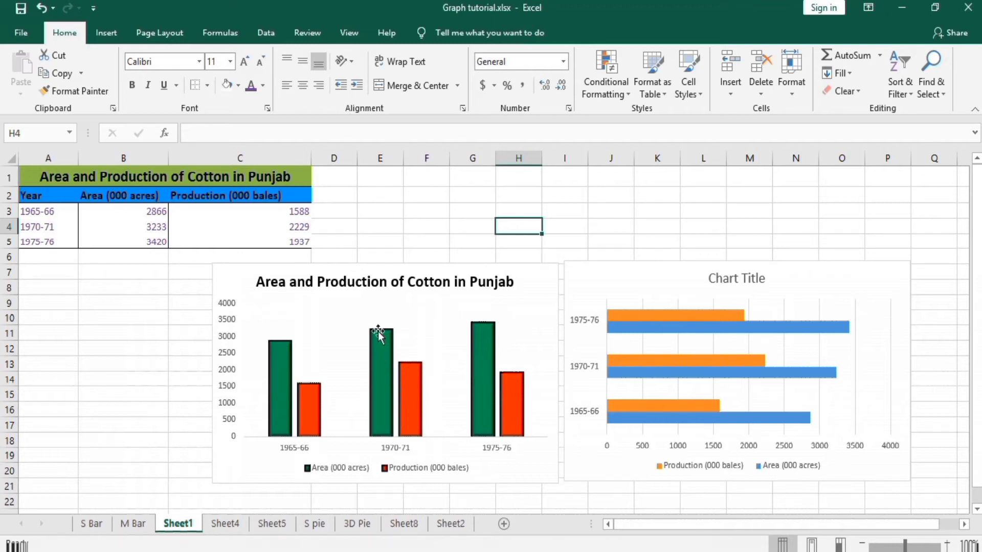
- Open Format Axis for the column chart's vertical value axis, showing bounds 0–4000
{"action": "left_click", "coordinate": [224, 327]}
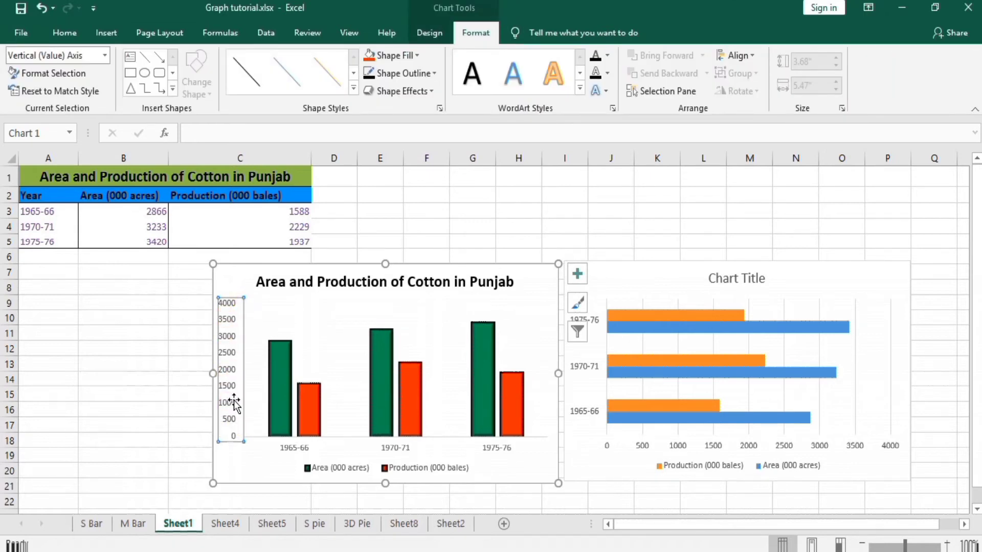
{"action": "right_click", "coordinate": [232, 346]}
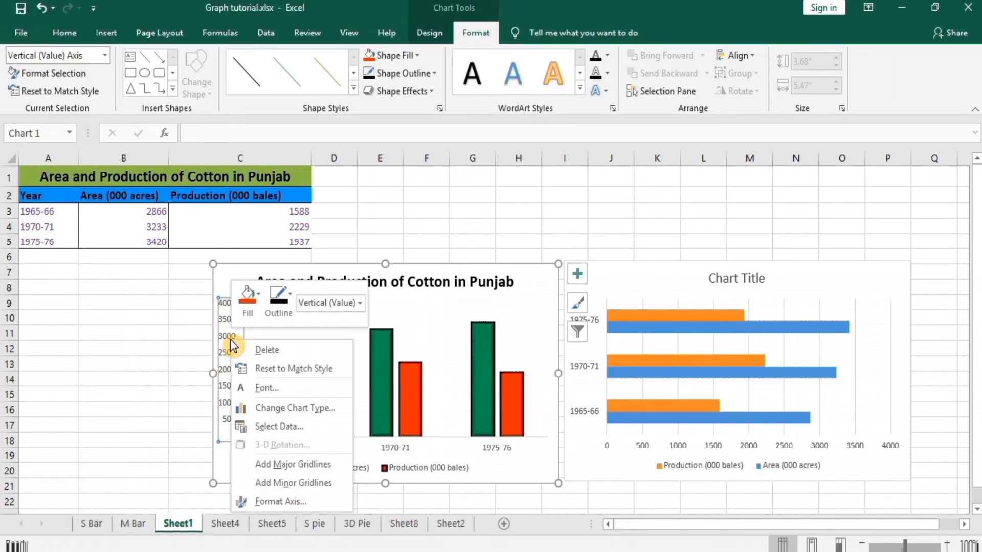
{"action": "left_click", "coordinate": [276, 504]}
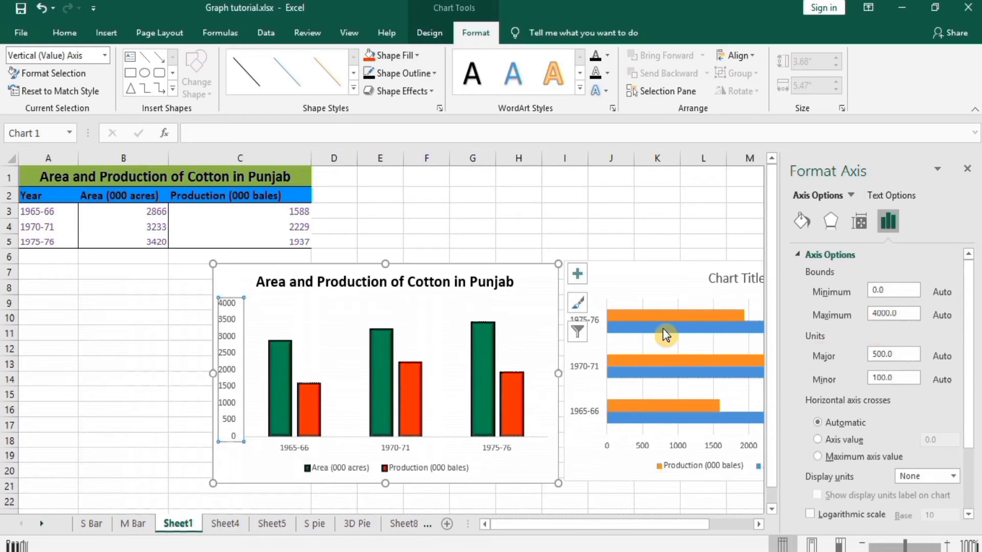
- Set the vertical axis Bounds Minimum to 500 so the scale runs 500–4000
{"action": "left_click", "coordinate": [233, 307]}
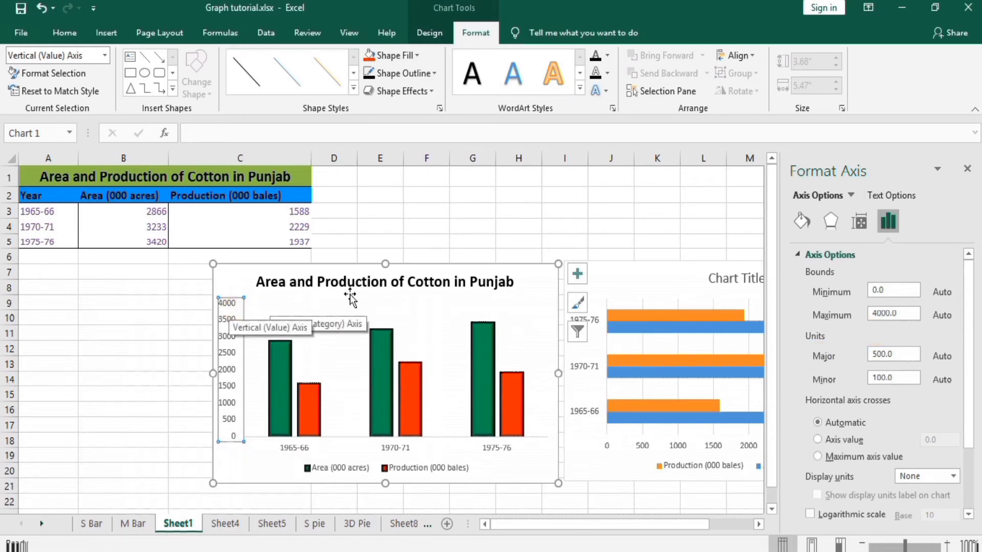
{"action": "left_click", "coordinate": [875, 292]}
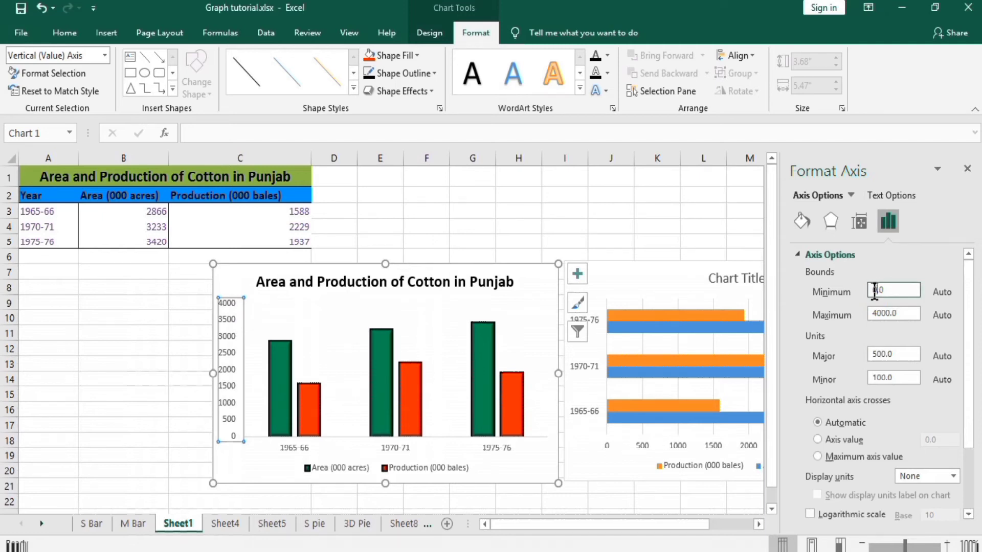
{"action": "left_click", "coordinate": [903, 288]}
{"action": "type", "text": "50"}
{"action": "left_click", "coordinate": [507, 237]}
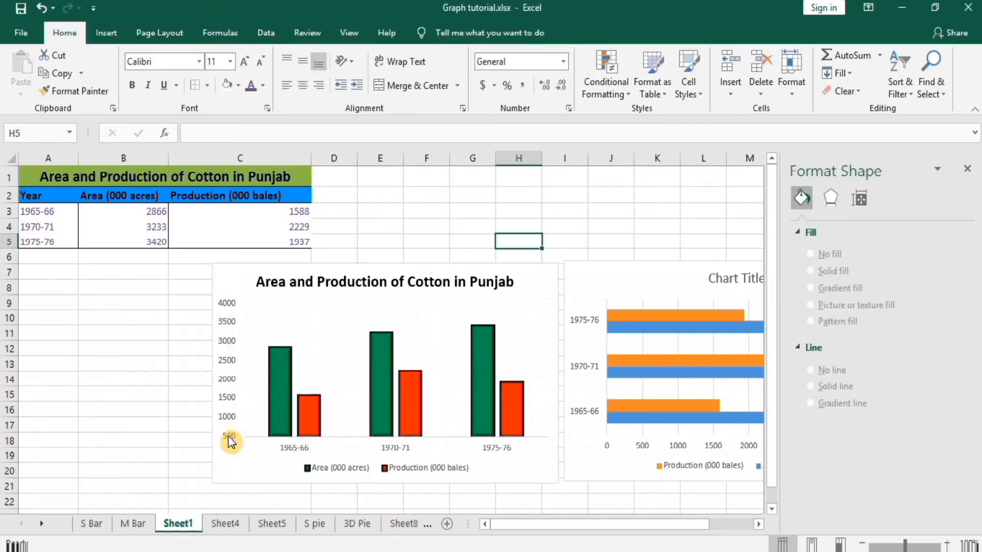
{"action": "left_click", "coordinate": [227, 381]}
{"action": "right_click", "coordinate": [227, 381]}
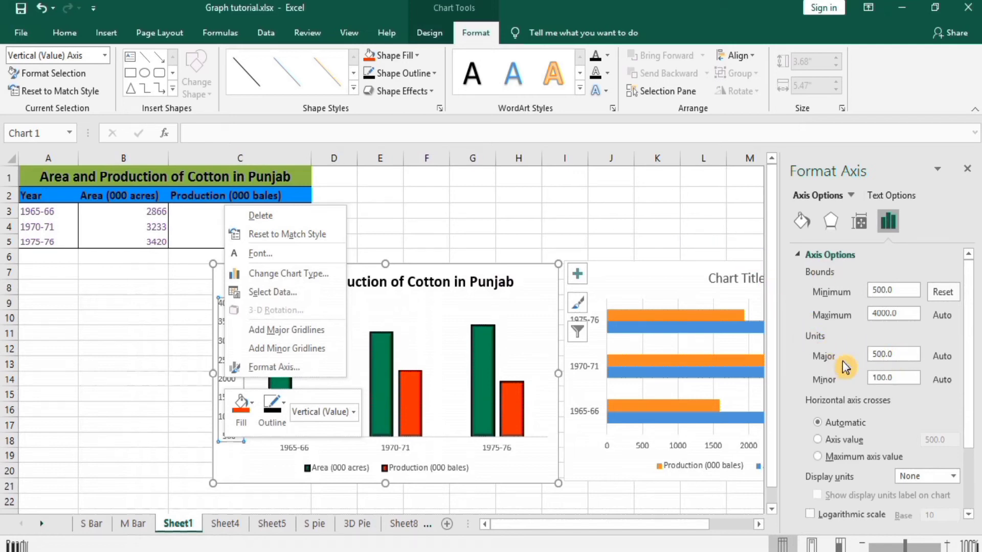
{"action": "left_click", "coordinate": [151, 349]}
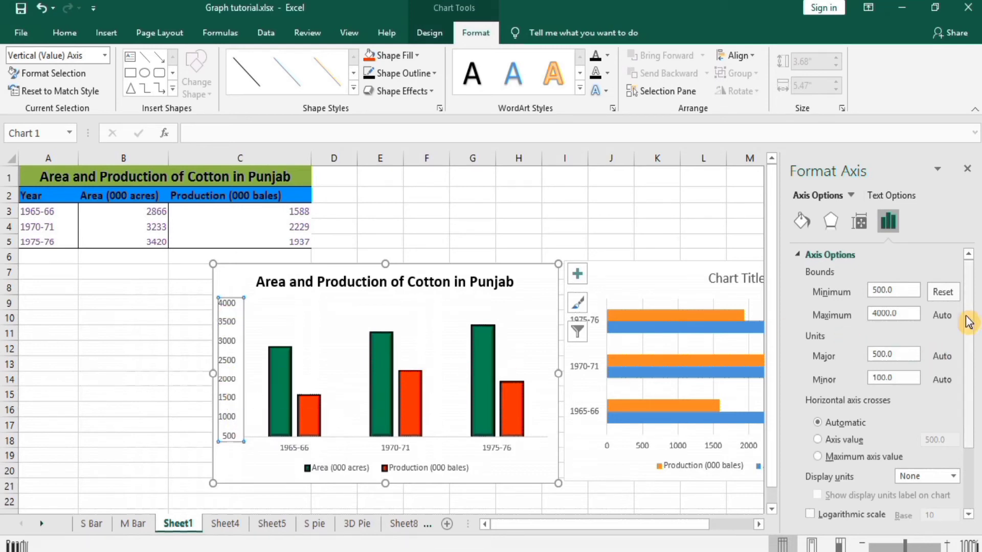
- Set the vertical axis major and minor tick mark types to Outside
{"action": "left_click_drag", "start_coordinate": [971, 322], "coordinate": [974, 395]}
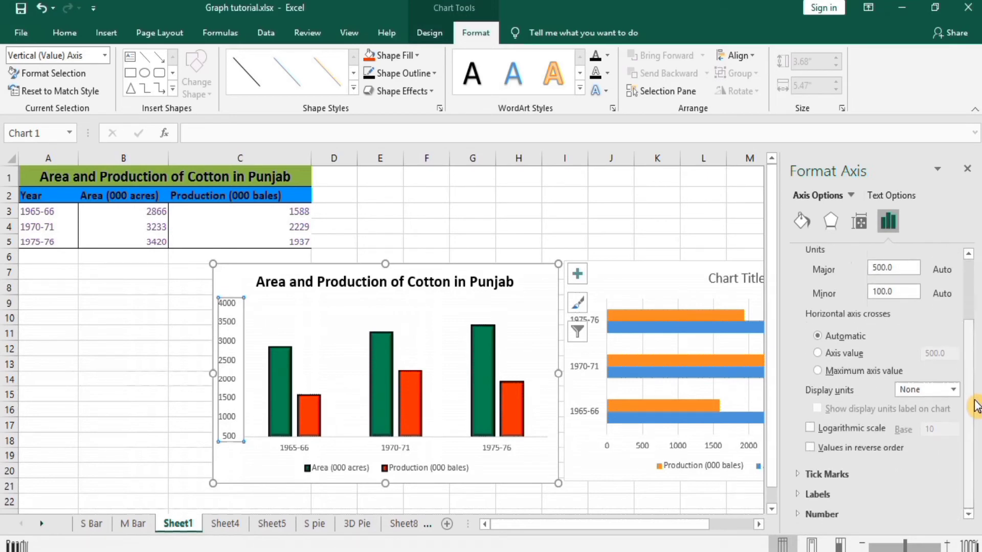
{"action": "left_click", "coordinate": [842, 475]}
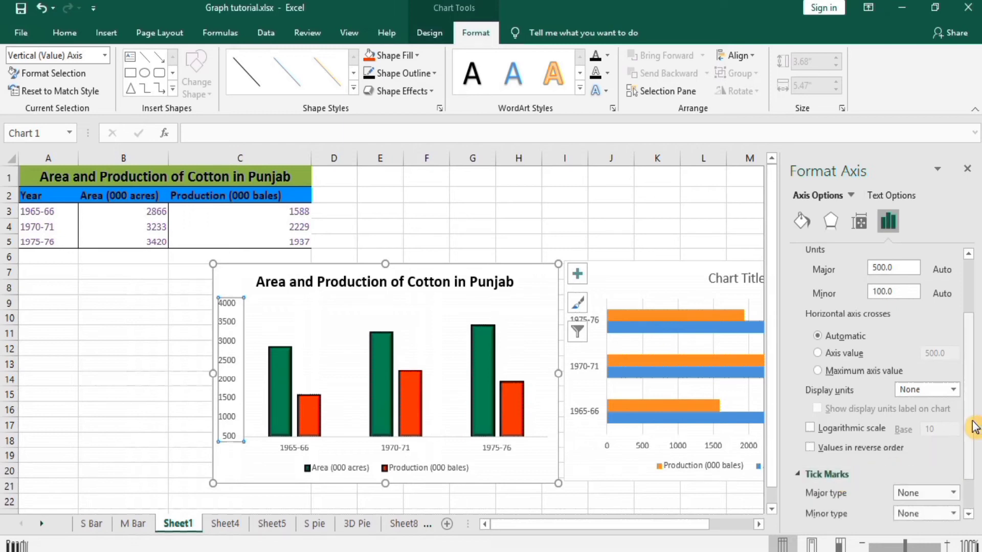
{"action": "left_click_drag", "start_coordinate": [973, 426], "coordinate": [970, 453]}
{"action": "left_click", "coordinate": [954, 448]}
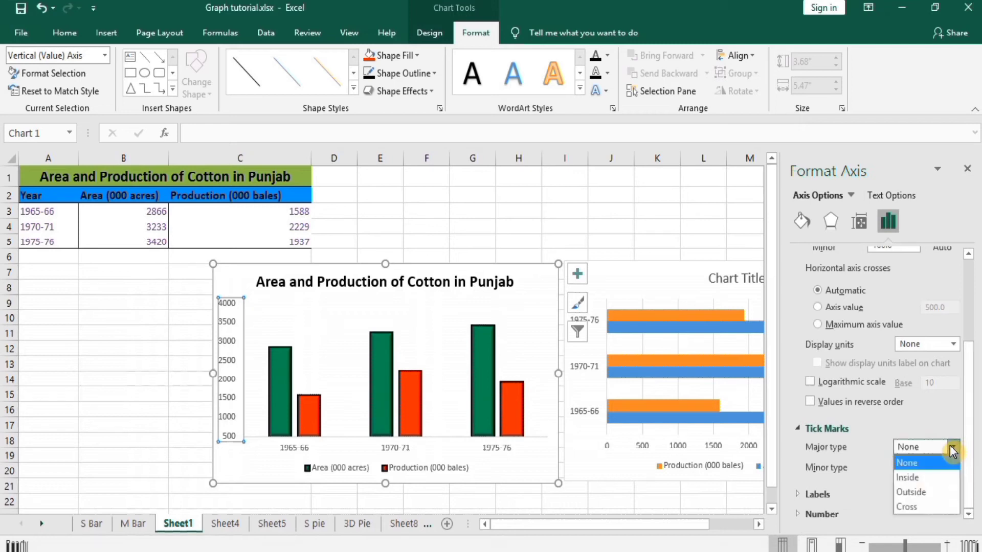
{"action": "left_click", "coordinate": [930, 493]}
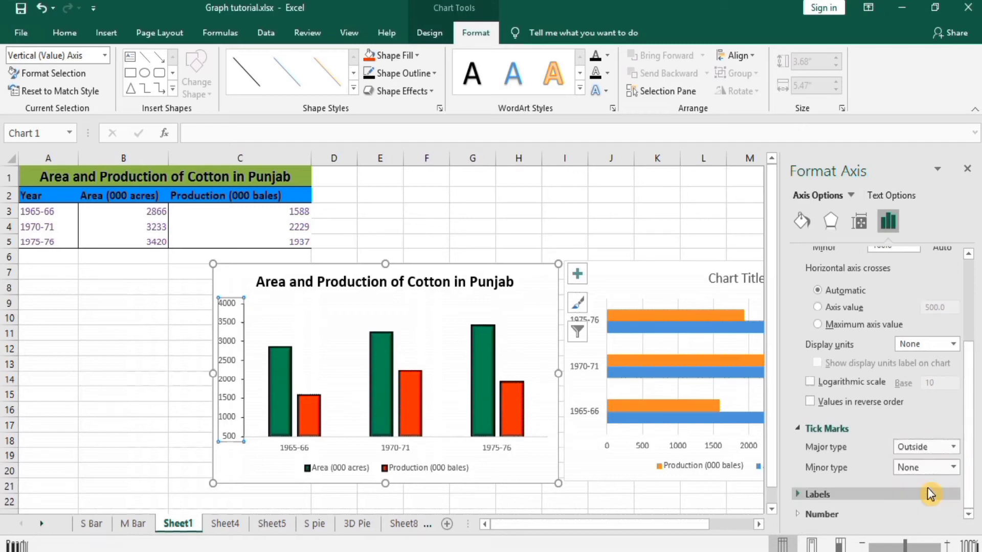
{"action": "left_click", "coordinate": [954, 468]}
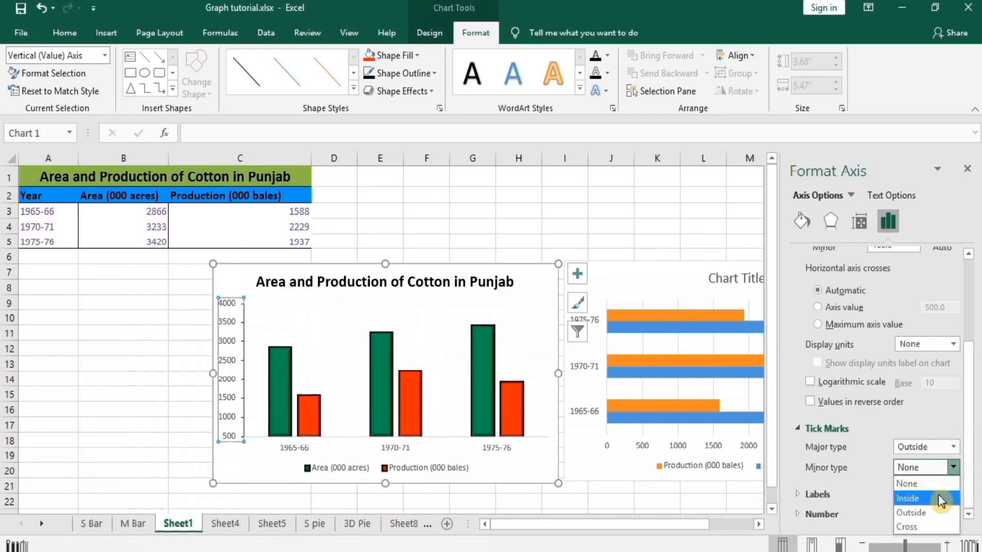
{"action": "left_click", "coordinate": [935, 509]}
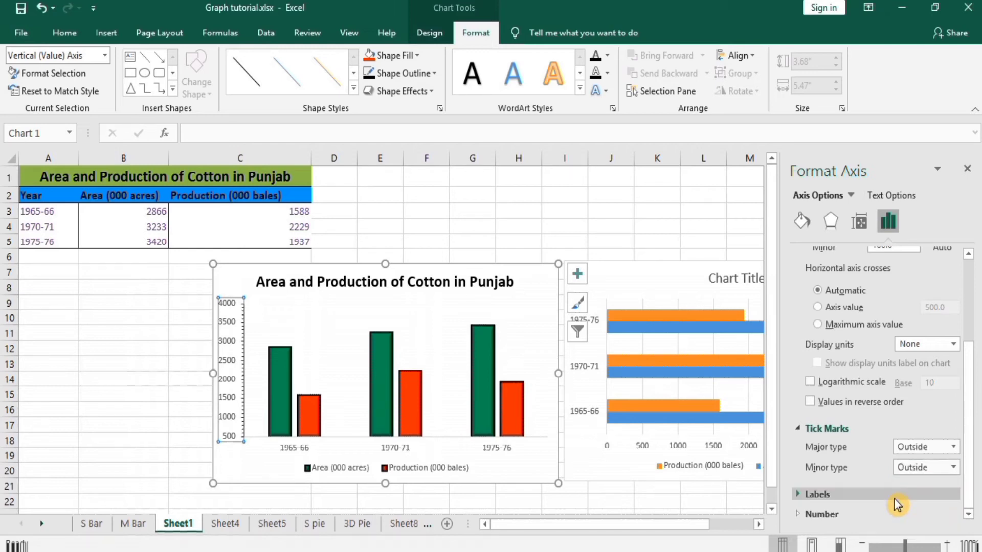
- Widen the vertical axis line to 1.5 pt in Fill & Line, then deselect the chart
{"action": "left_click", "coordinate": [801, 219]}
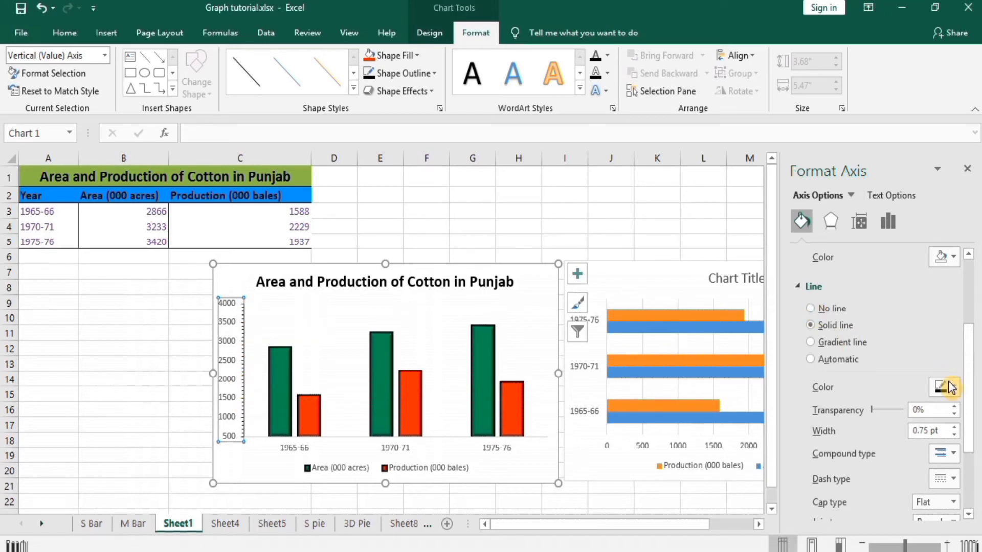
{"action": "left_click", "coordinate": [954, 427]}
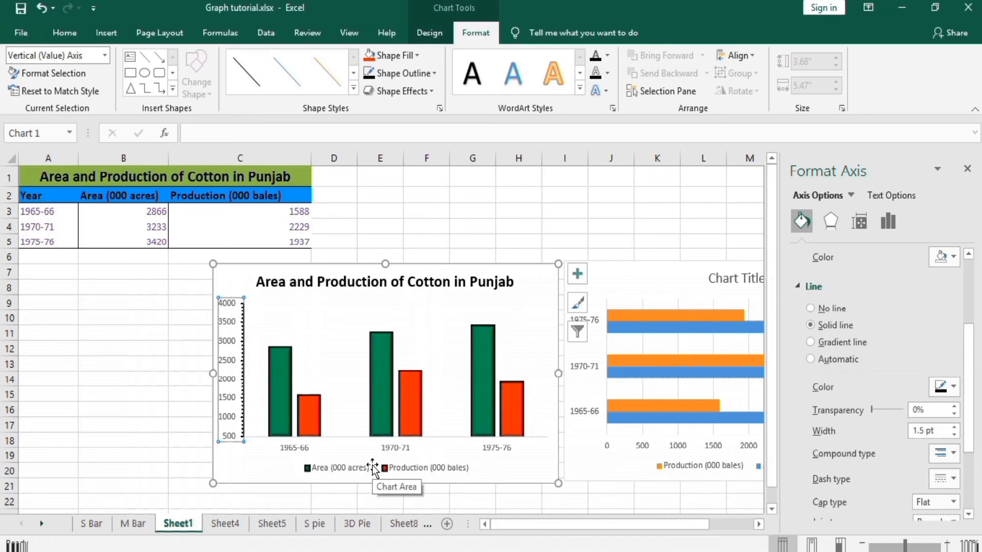
{"action": "left_click", "coordinate": [151, 419]}
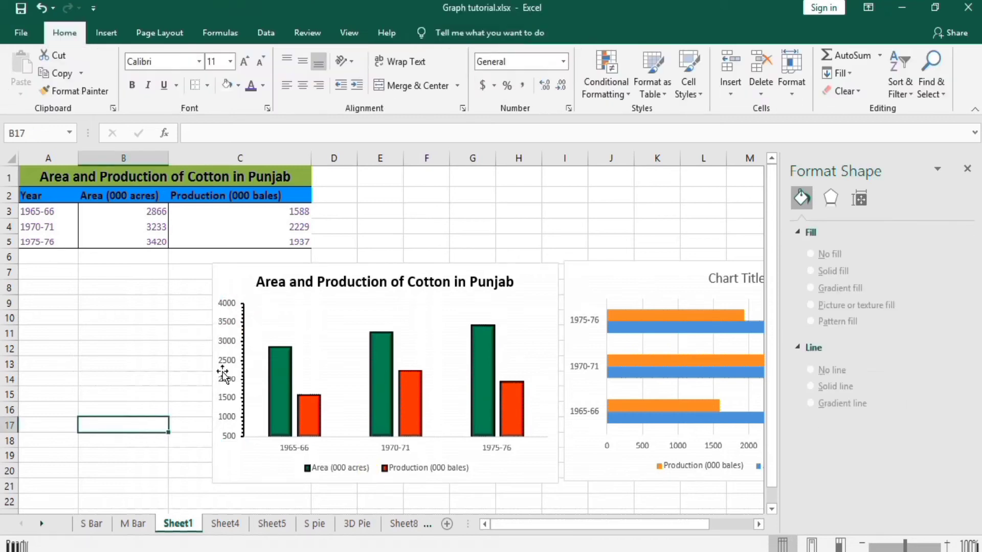
- Set the horizontal category axis major and minor tick marks to Outside
{"action": "left_click", "coordinate": [291, 449]}
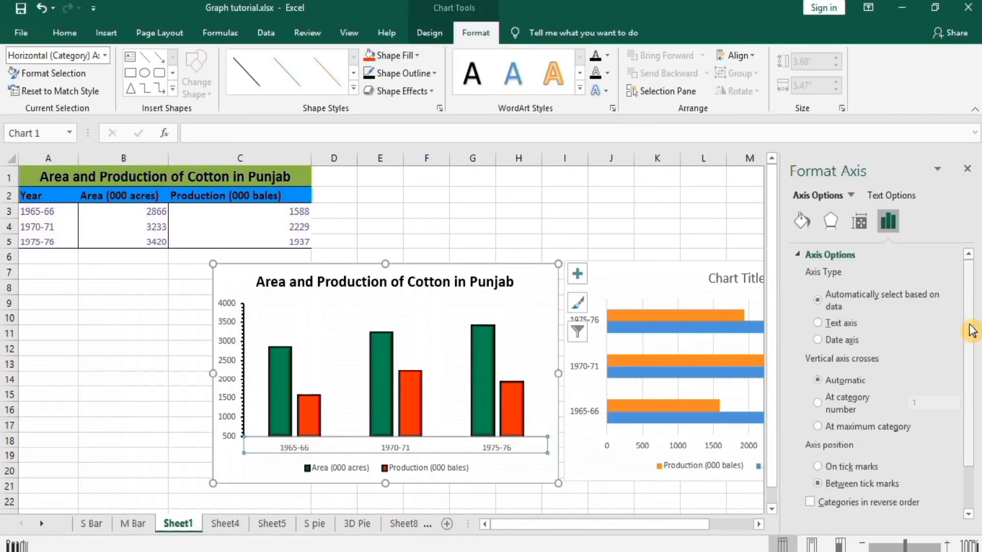
{"action": "left_click_drag", "start_coordinate": [971, 329], "coordinate": [971, 400]}
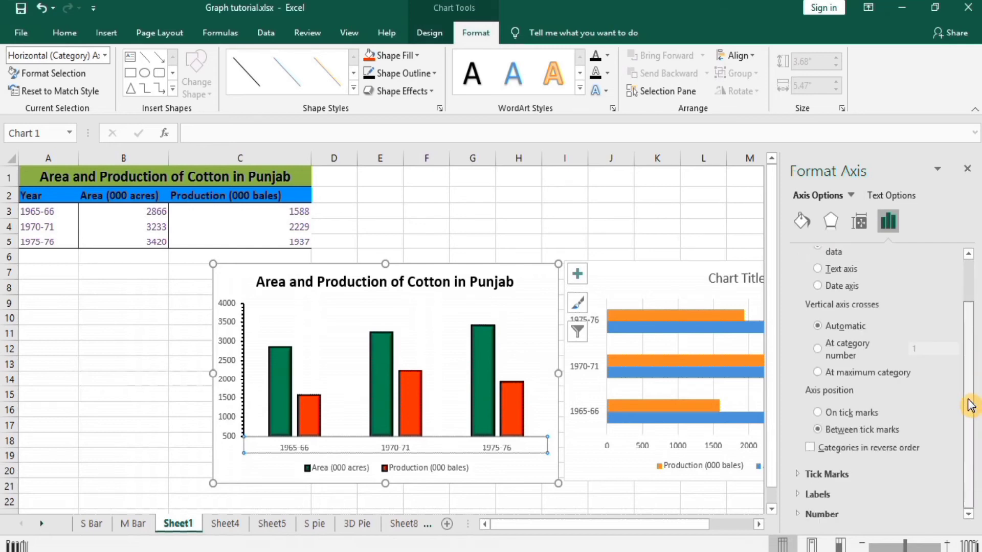
{"action": "left_click", "coordinate": [878, 475]}
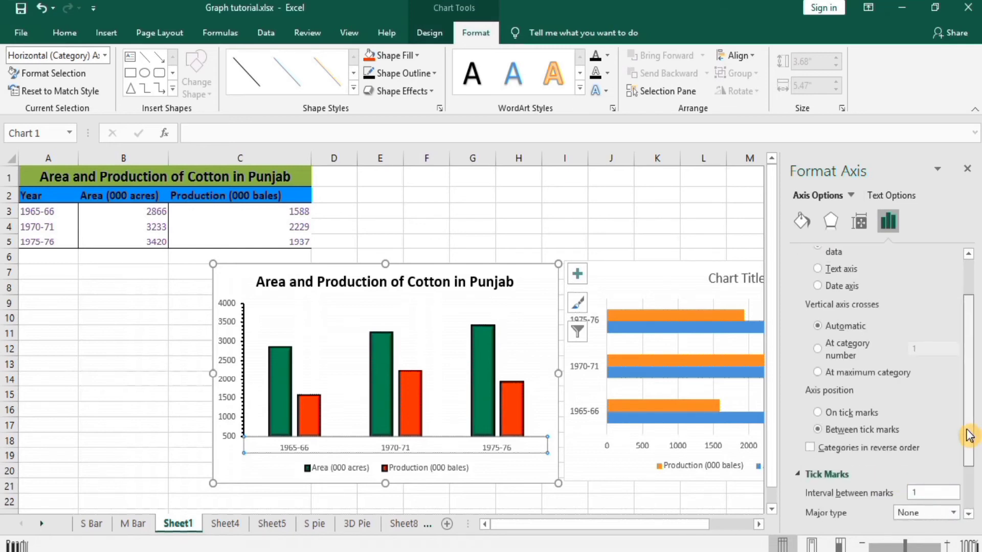
{"action": "left_click_drag", "start_coordinate": [969, 436], "coordinate": [968, 476]}
{"action": "left_click", "coordinate": [954, 447]}
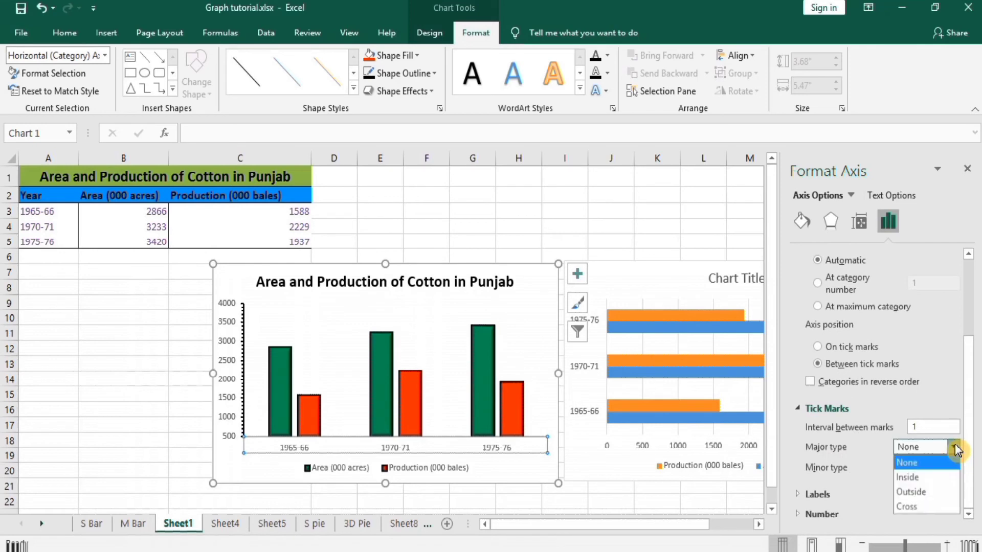
{"action": "left_click", "coordinate": [929, 491]}
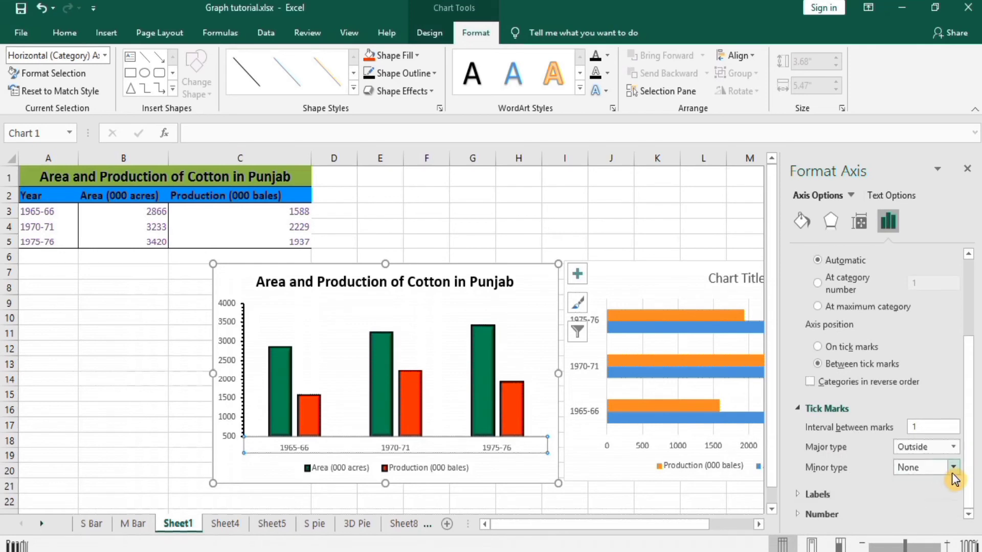
{"action": "left_click", "coordinate": [953, 469]}
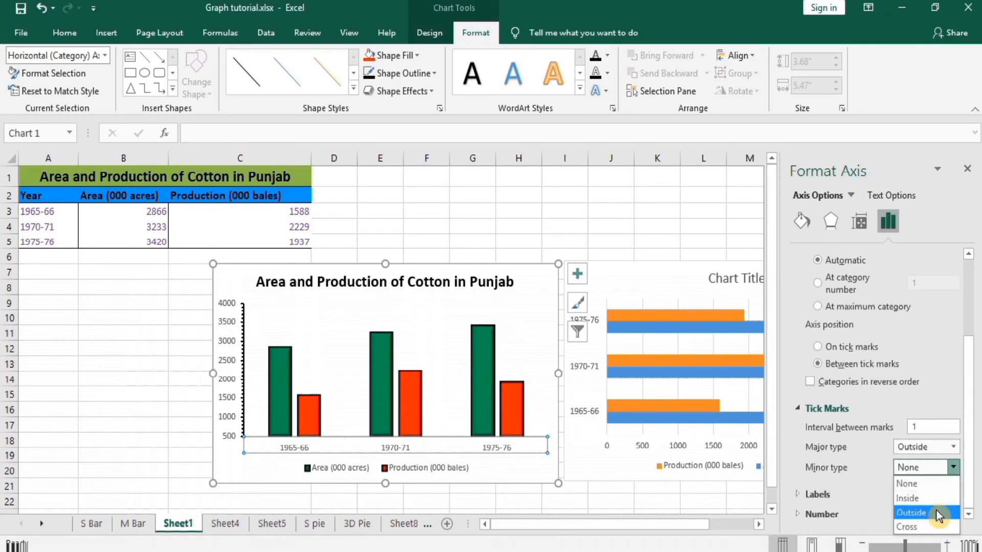
{"action": "left_click", "coordinate": [936, 513]}
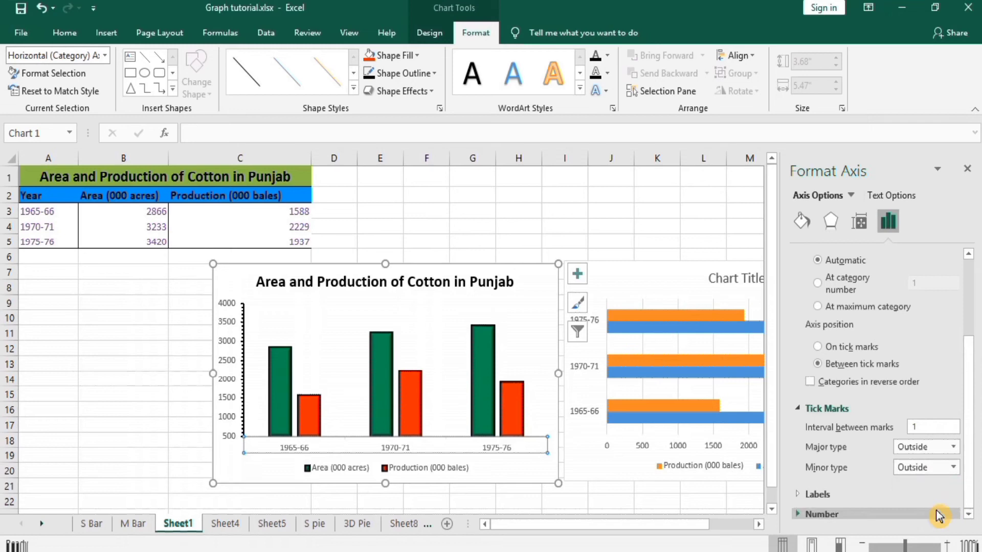
- Make the horizontal axis line black and 1.5 pt wide
{"action": "left_click", "coordinate": [802, 220]}
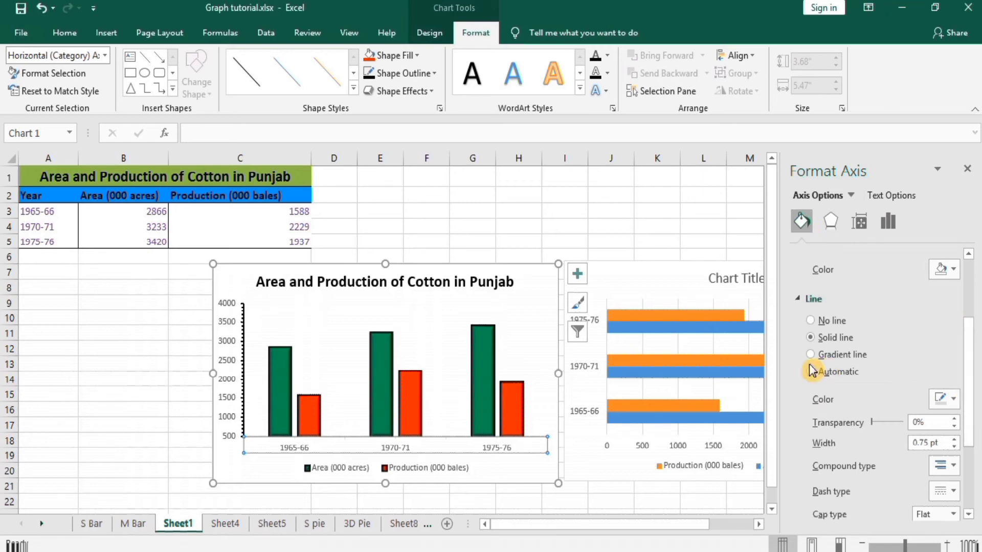
{"action": "left_click", "coordinate": [954, 399]}
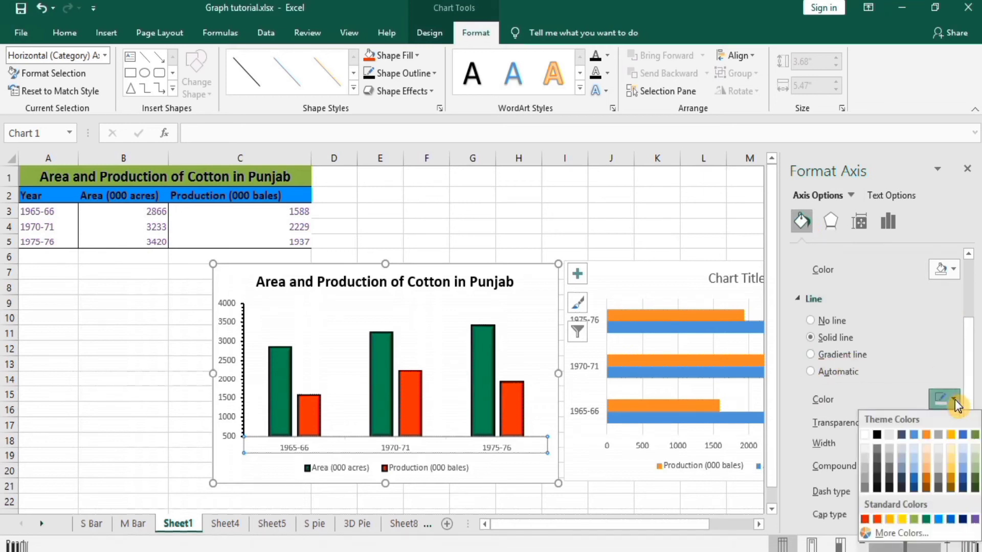
{"action": "left_click", "coordinate": [878, 436]}
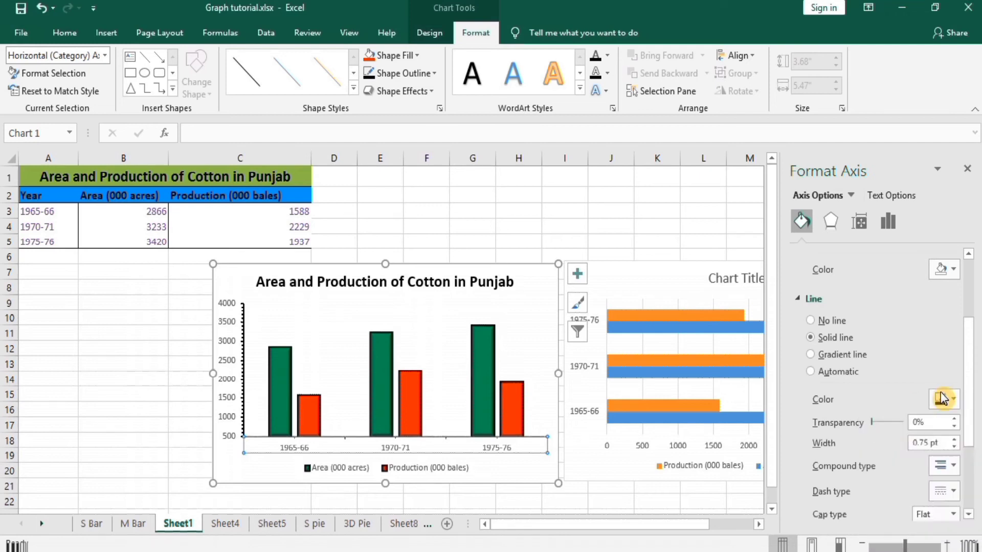
{"action": "left_click", "coordinate": [954, 440]}
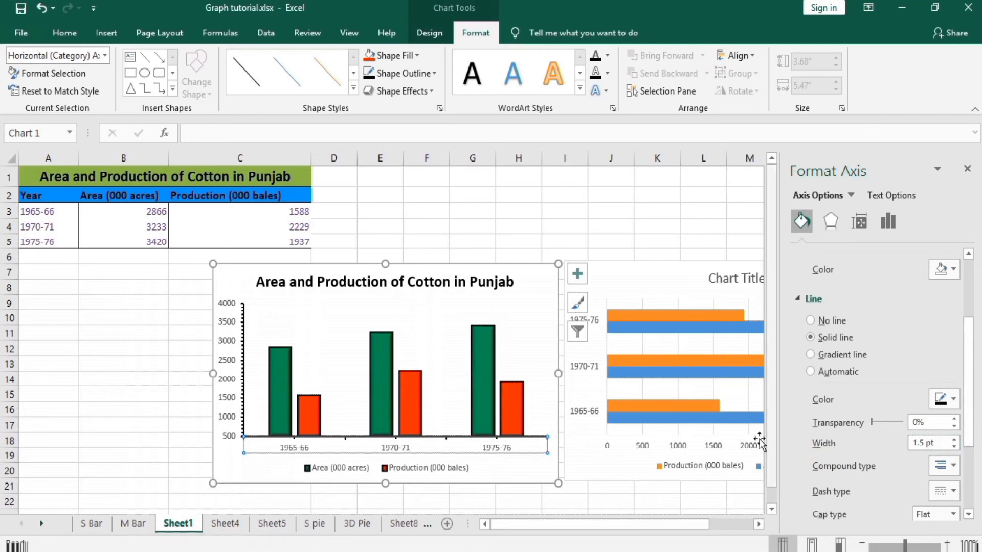
- Make the vertical value axis labels 12 pt and black
{"action": "left_click", "coordinate": [142, 391]}
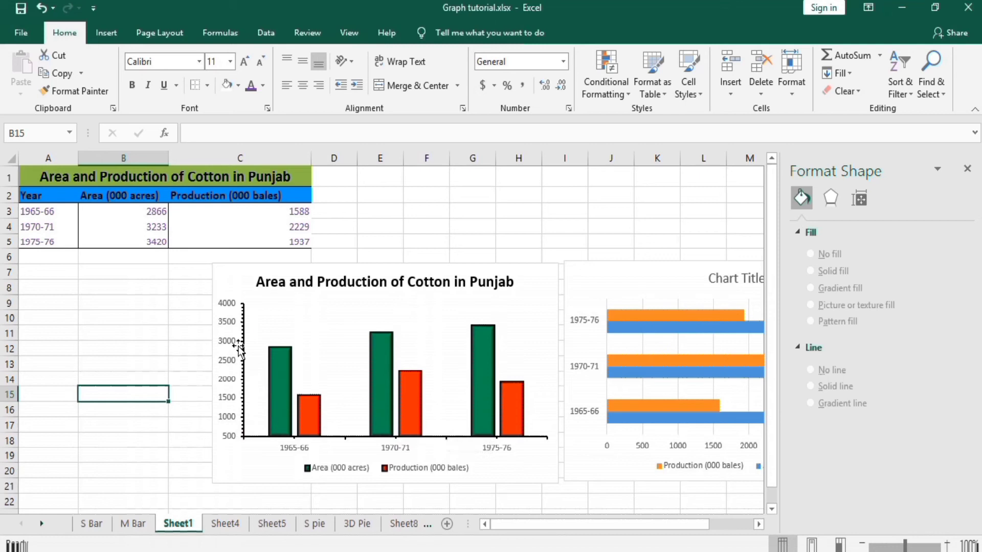
{"action": "left_click", "coordinate": [229, 312]}
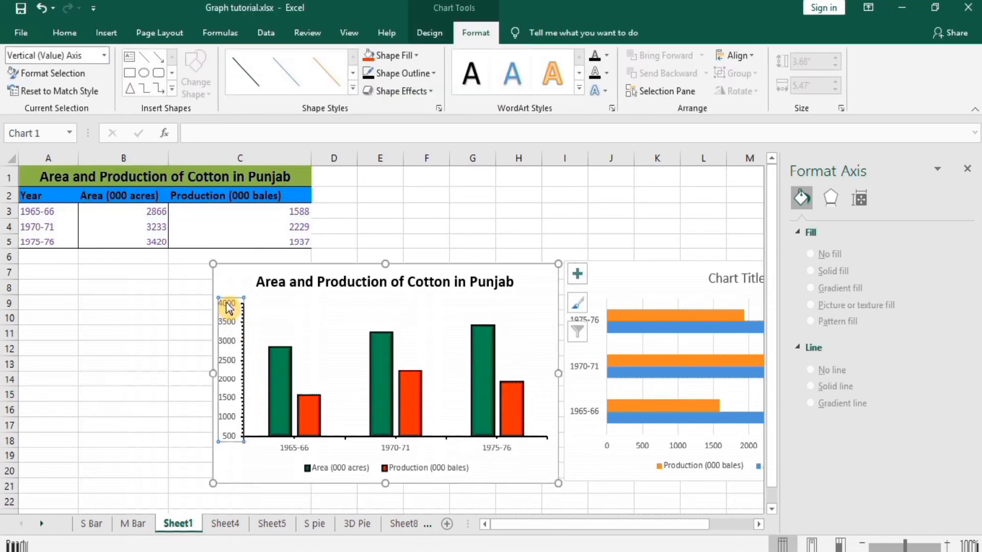
{"action": "left_click", "coordinate": [66, 34]}
{"action": "left_click", "coordinate": [229, 61]}
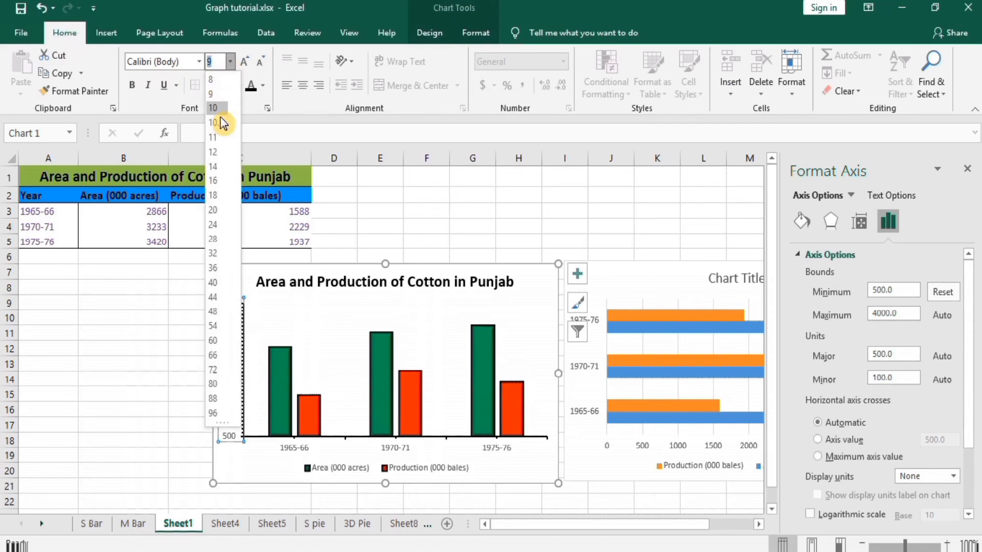
{"action": "left_click", "coordinate": [214, 153]}
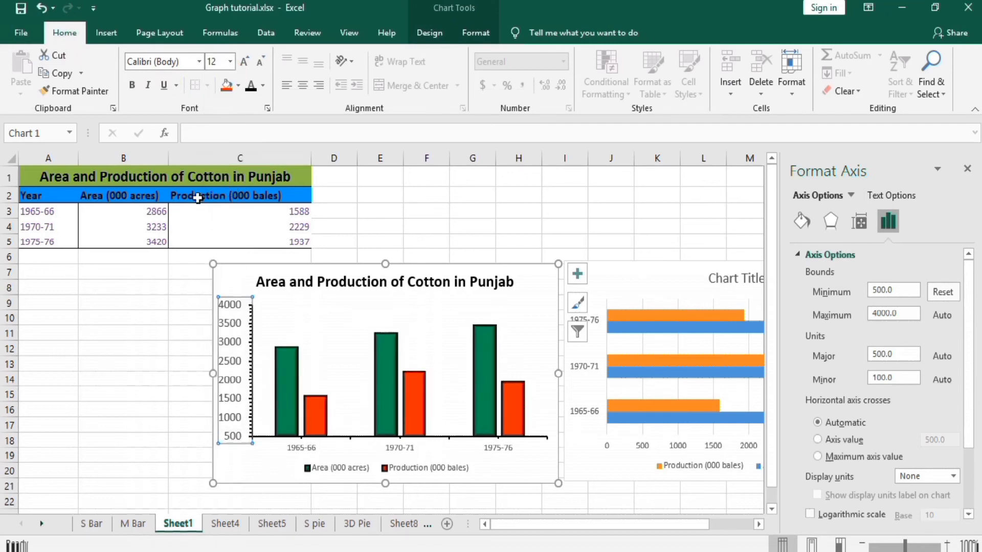
{"action": "left_click", "coordinate": [249, 89]}
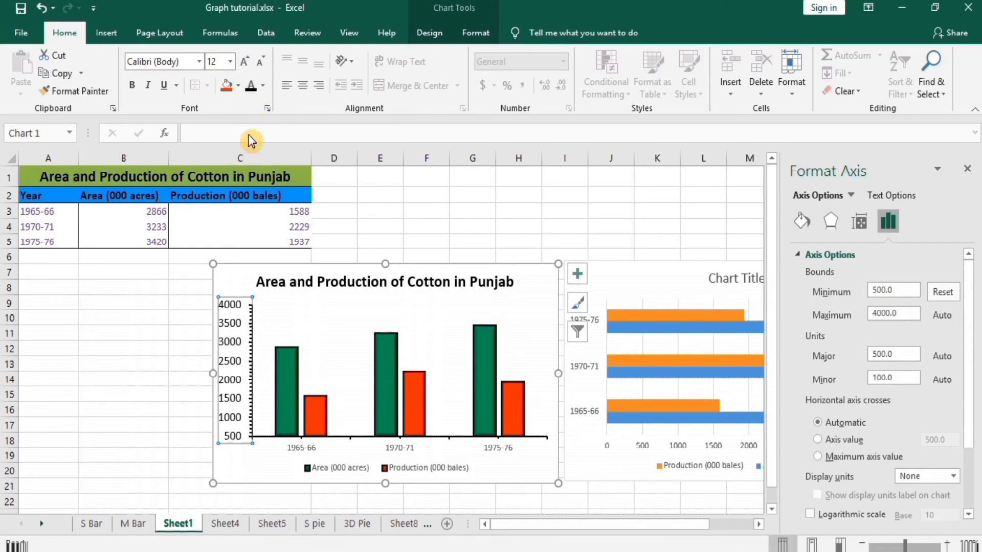
- Make the horizontal year axis labels 12 pt and black
{"action": "left_click", "coordinate": [299, 447]}
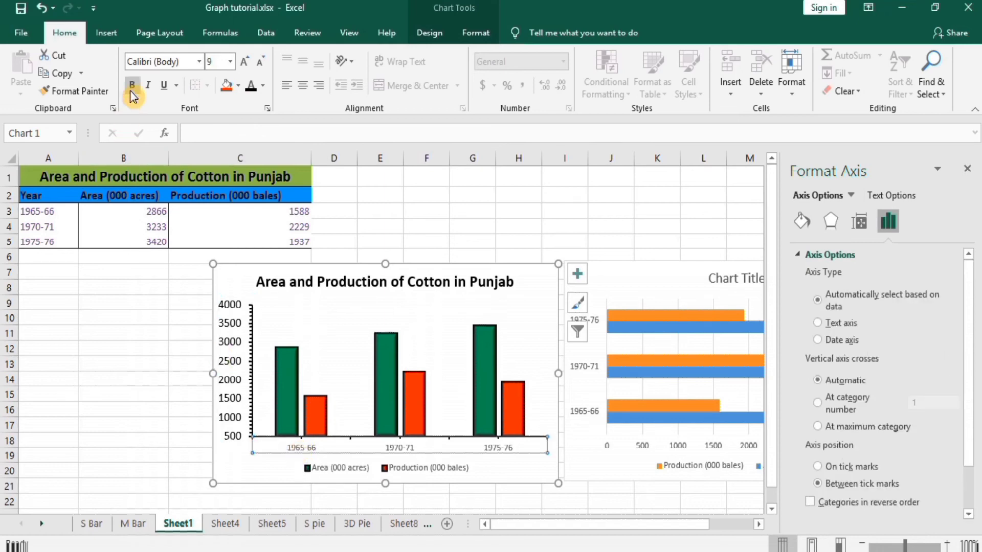
{"action": "left_click", "coordinate": [230, 61]}
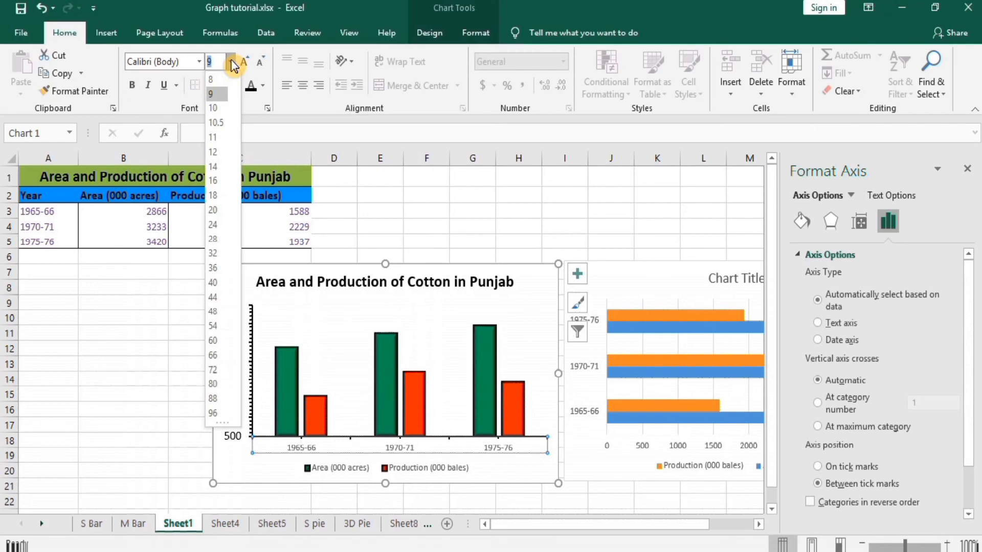
{"action": "left_click", "coordinate": [213, 152]}
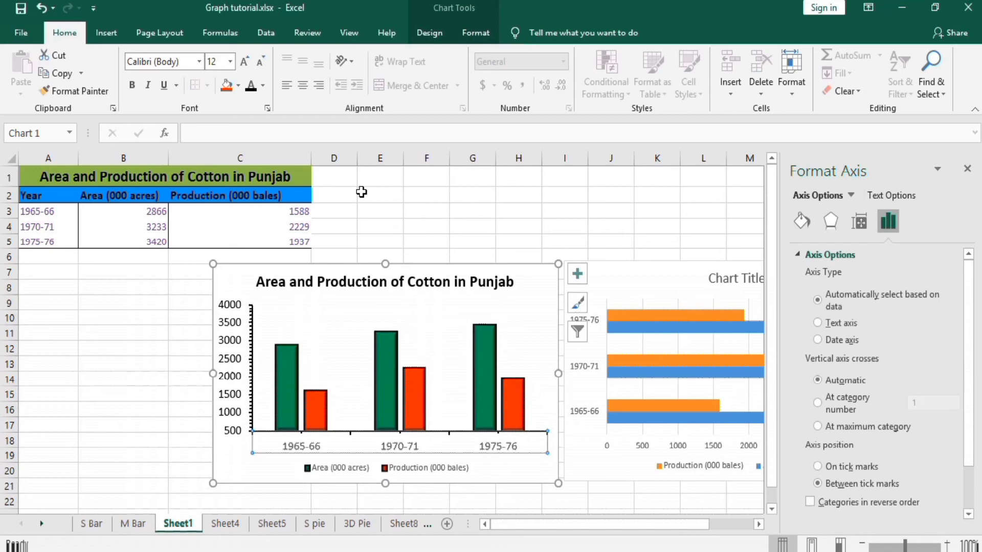
{"action": "left_click", "coordinate": [251, 87]}
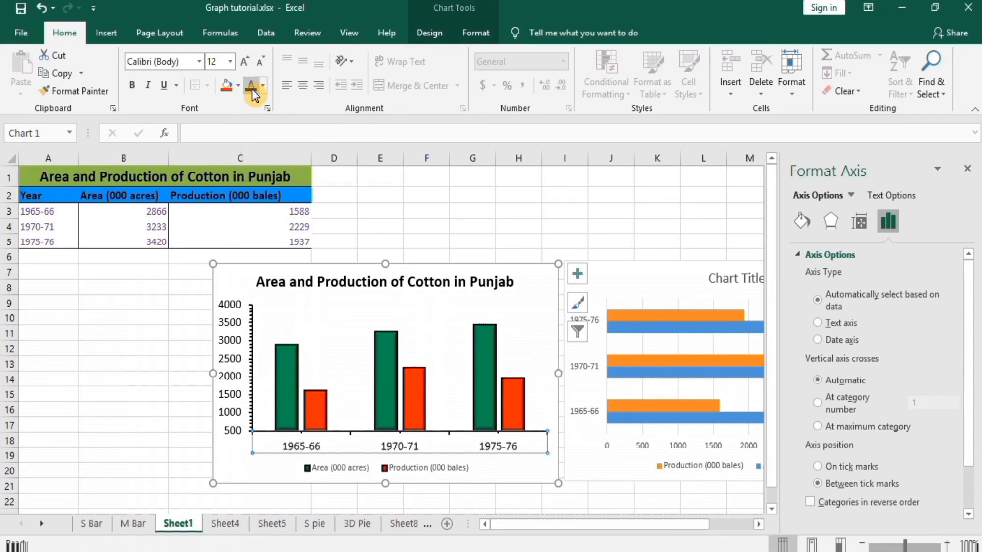
{"action": "left_click", "coordinate": [324, 467]}
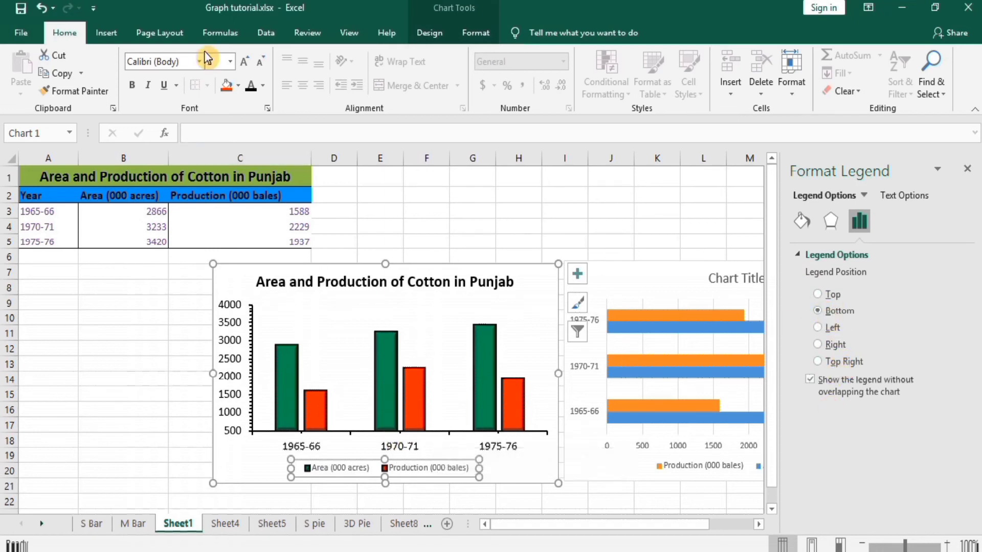
- Set the legend text to 12 pt bold, then select the year category axis
{"action": "left_click", "coordinate": [230, 61]}
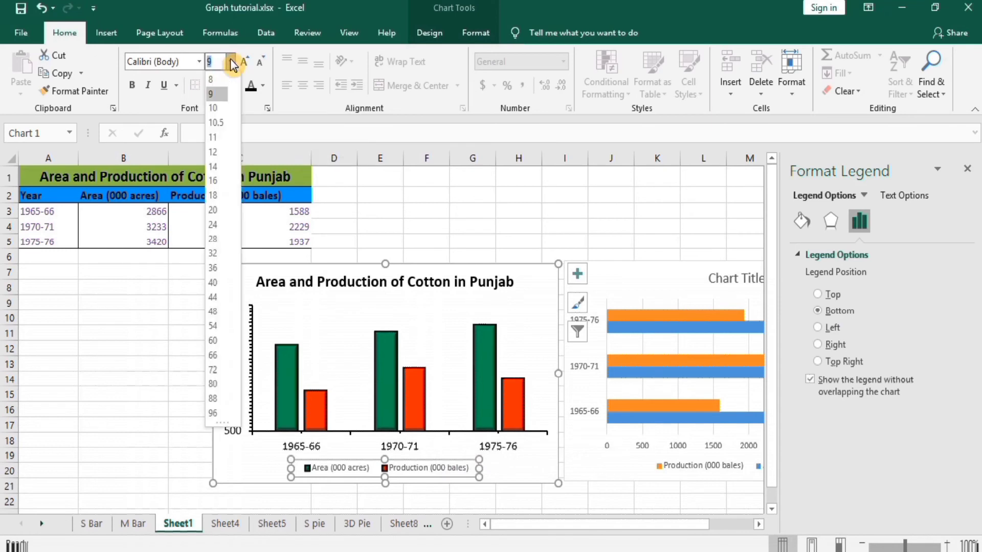
{"action": "left_click", "coordinate": [217, 151]}
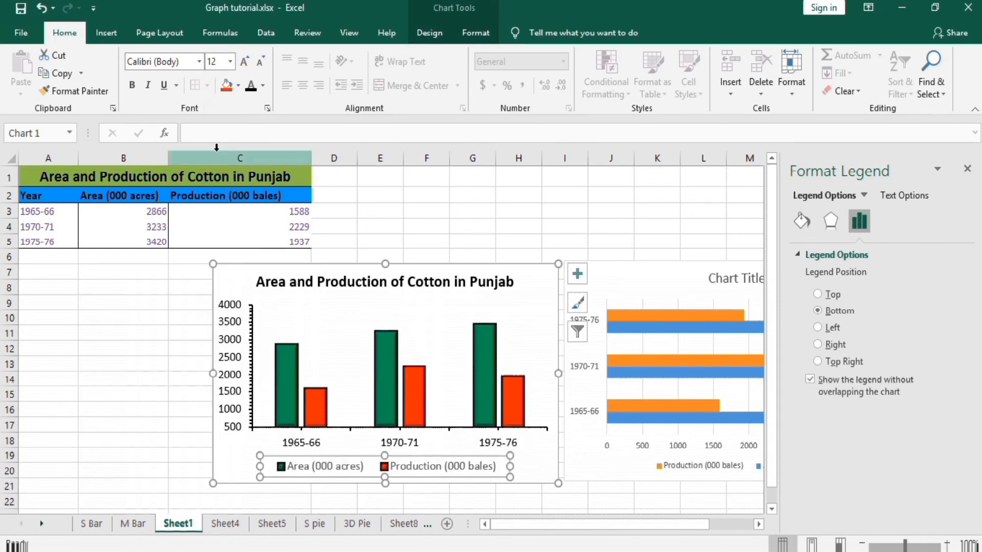
{"action": "left_click", "coordinate": [132, 85]}
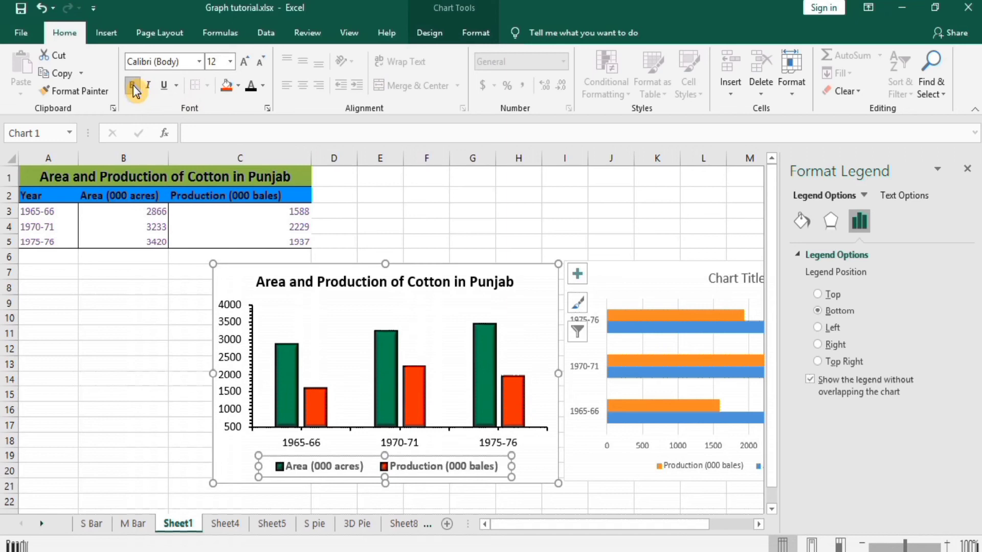
{"action": "left_click", "coordinate": [151, 391]}
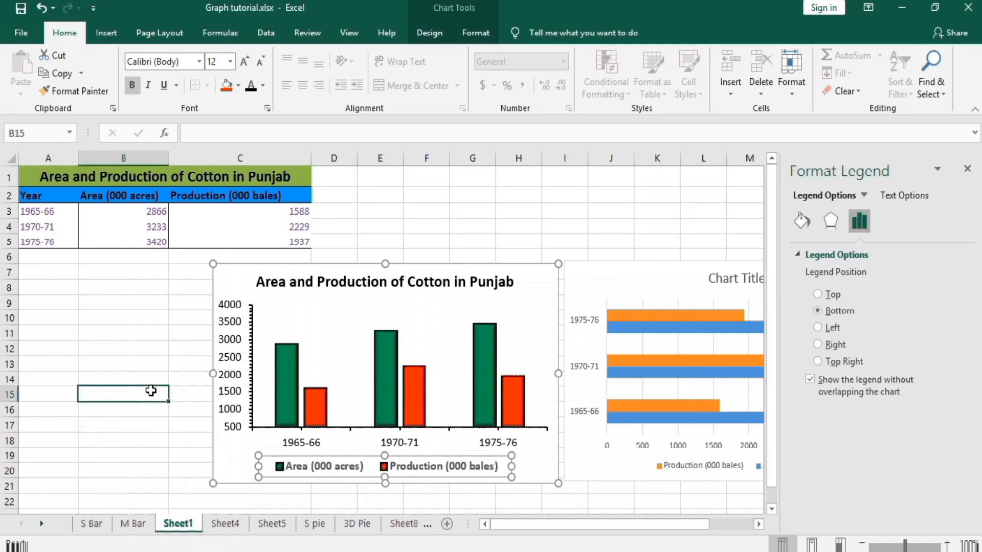
{"action": "left_click", "coordinate": [393, 448]}
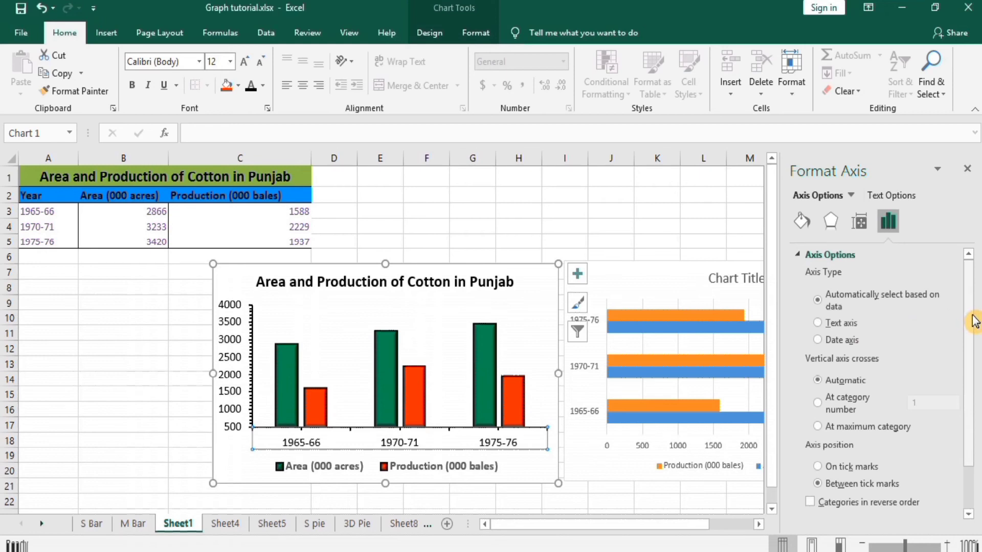
{"action": "left_click_drag", "start_coordinate": [974, 321], "coordinate": [974, 378]}
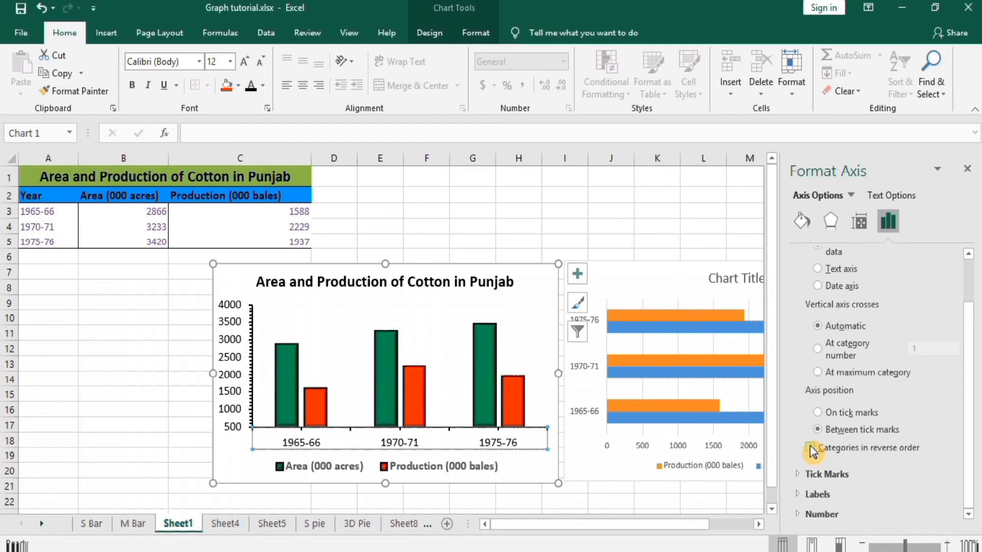
{"action": "left_click", "coordinate": [810, 448]}
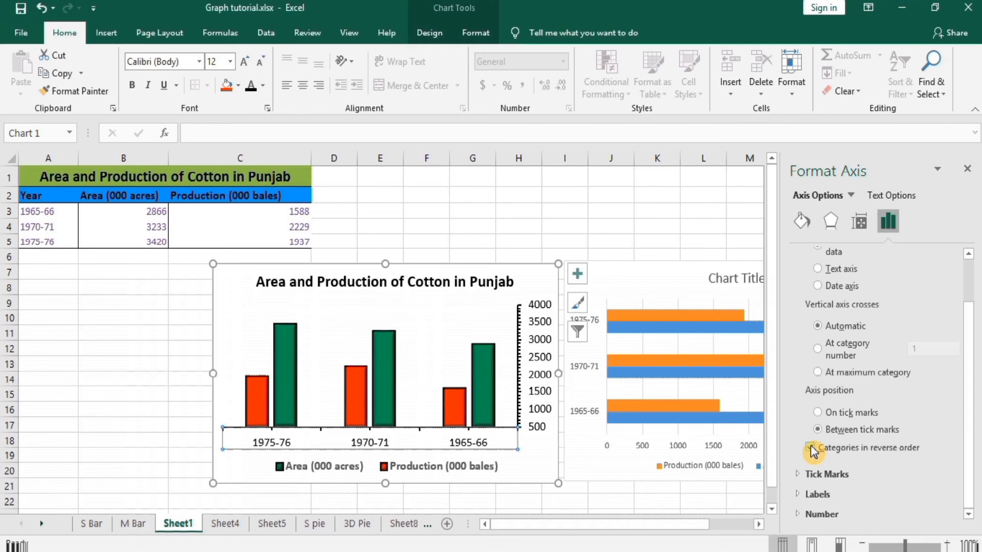
{"action": "left_click", "coordinate": [811, 446]}
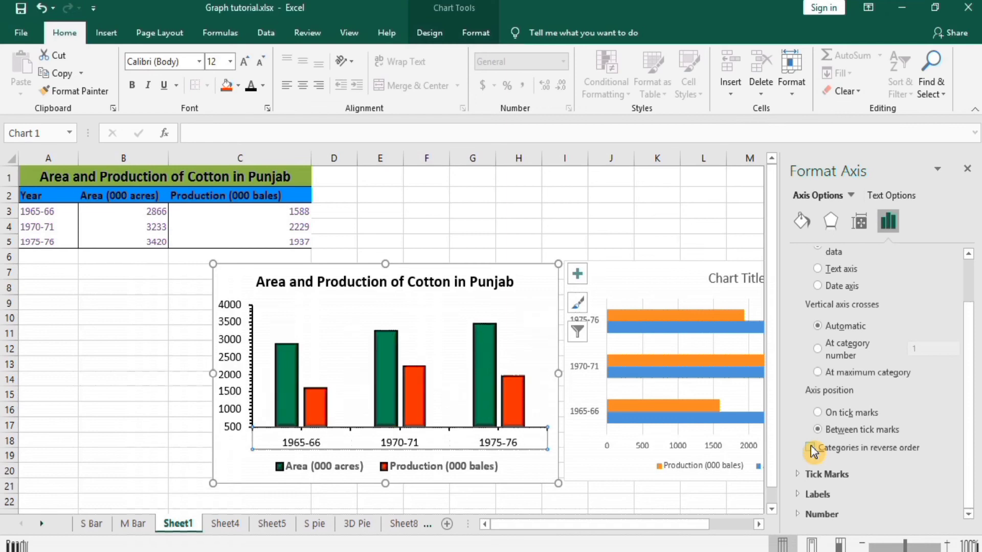
{"action": "left_click", "coordinate": [819, 495]}
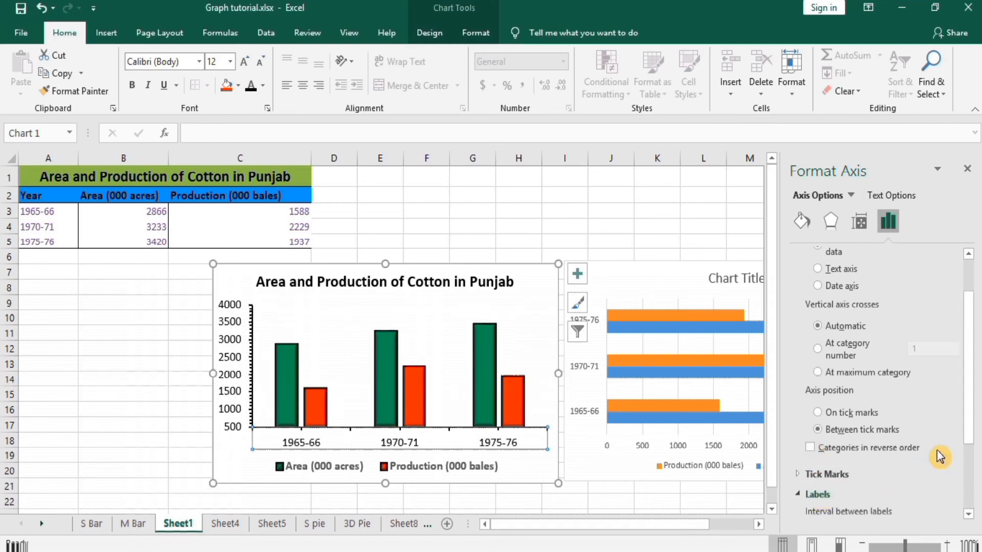
{"action": "left_click_drag", "start_coordinate": [971, 422], "coordinate": [974, 494]}
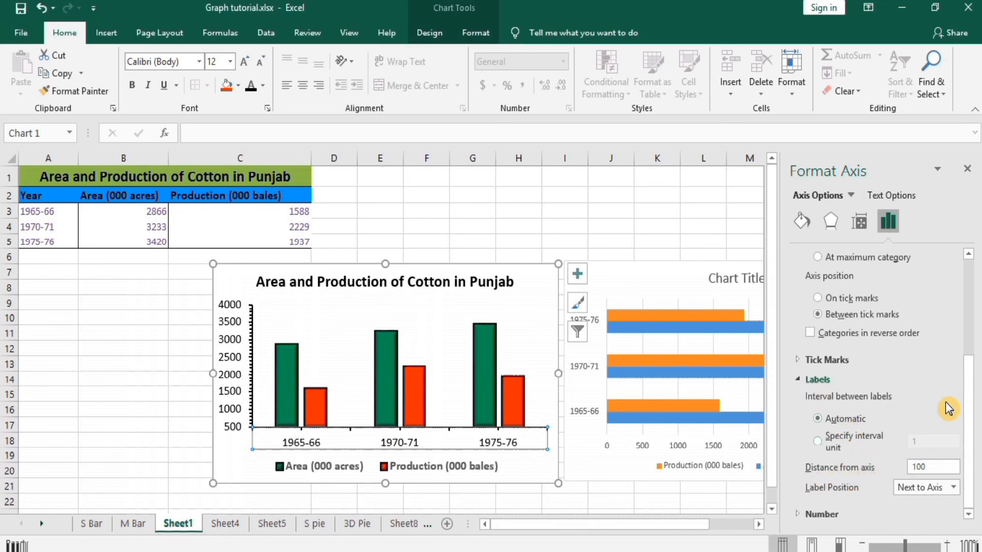
{"action": "left_click_drag", "start_coordinate": [971, 390], "coordinate": [971, 256]}
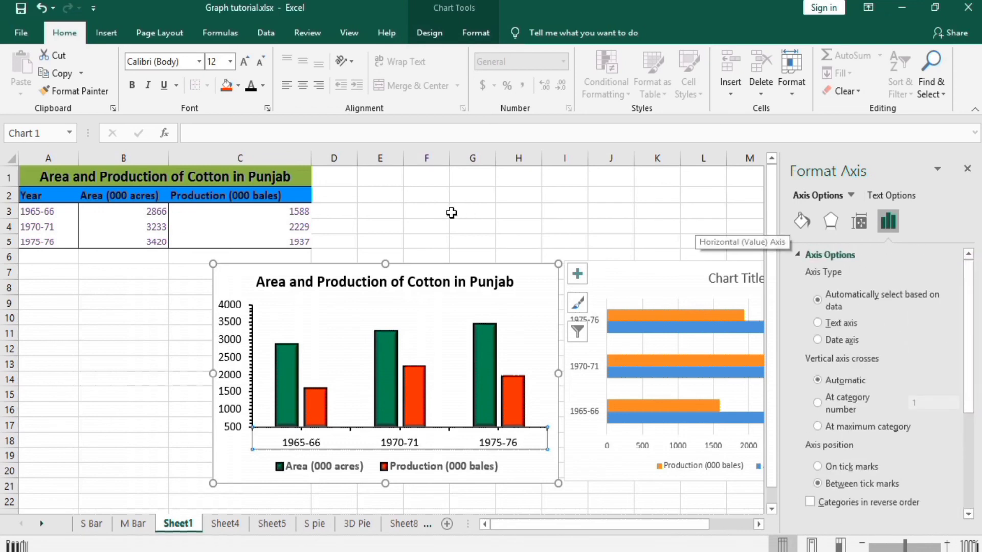
- Give the whole chart area an Automatic solid Shape Outline border
{"action": "left_click", "coordinate": [163, 351]}
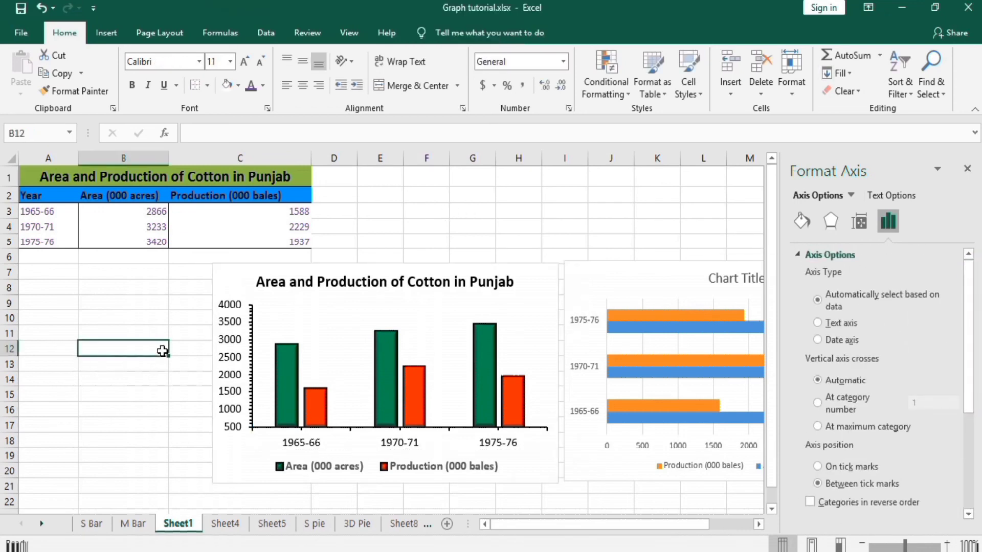
{"action": "left_click", "coordinate": [236, 281]}
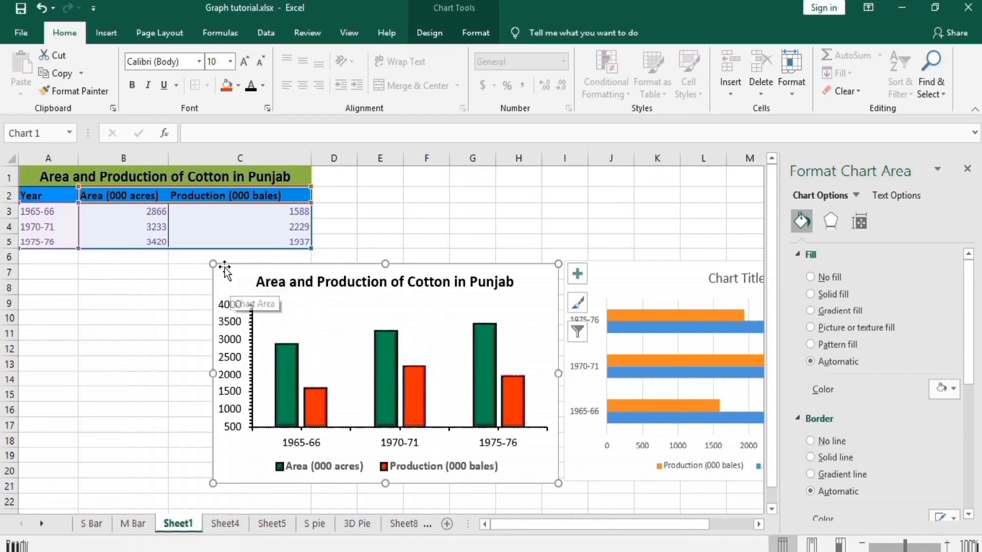
{"action": "left_click", "coordinate": [473, 32]}
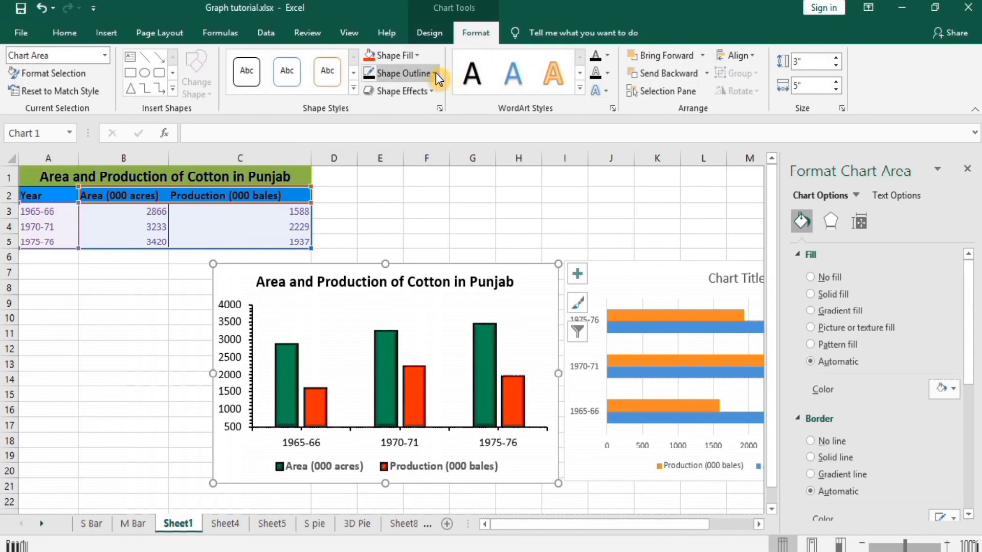
{"action": "left_click", "coordinate": [436, 75]}
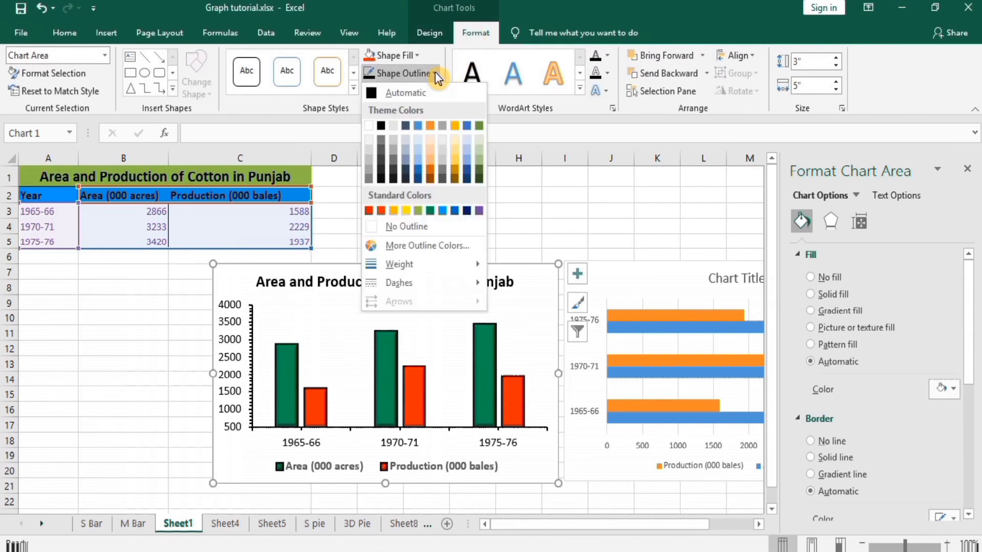
{"action": "left_click", "coordinate": [377, 94]}
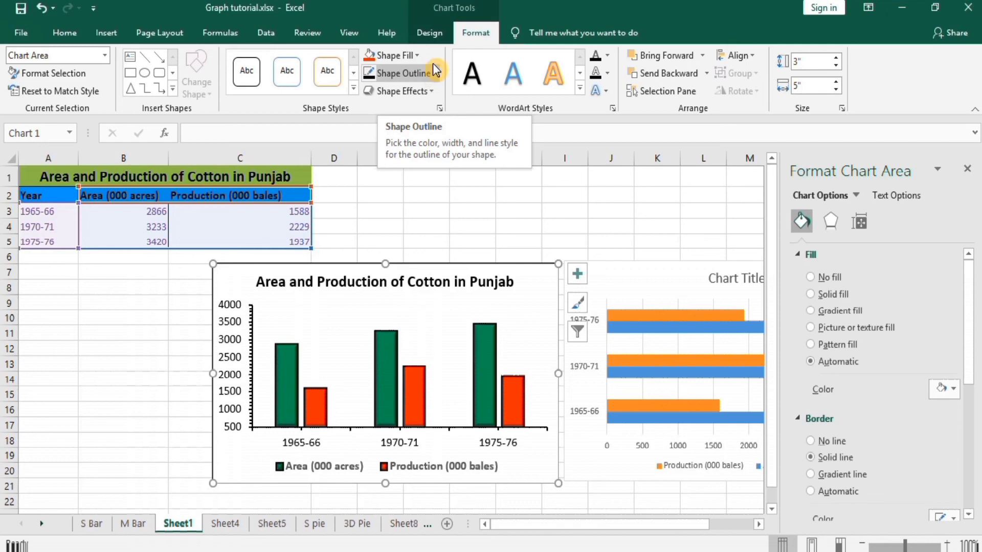
- Fill the chart area with the Water droplets texture from Shape Fill
{"action": "left_click", "coordinate": [418, 55]}
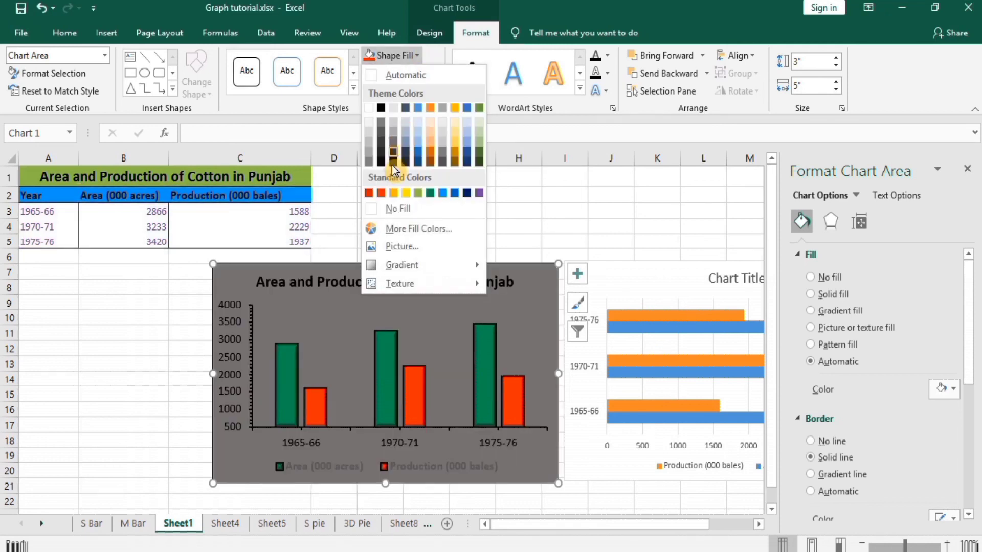
{"action": "mouse_move", "coordinate": [419, 263]}
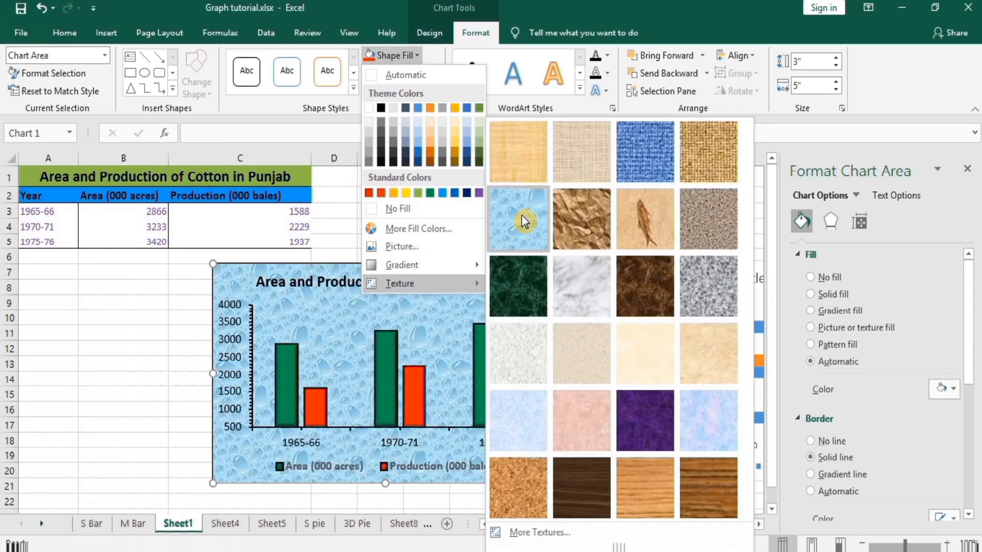
{"action": "left_click", "coordinate": [521, 215]}
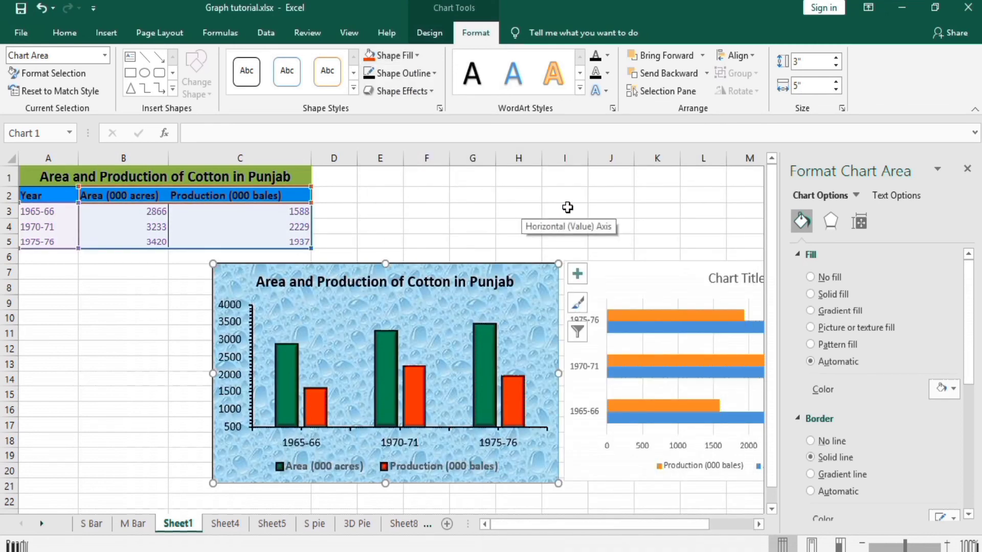
{"action": "left_click", "coordinate": [489, 208]}
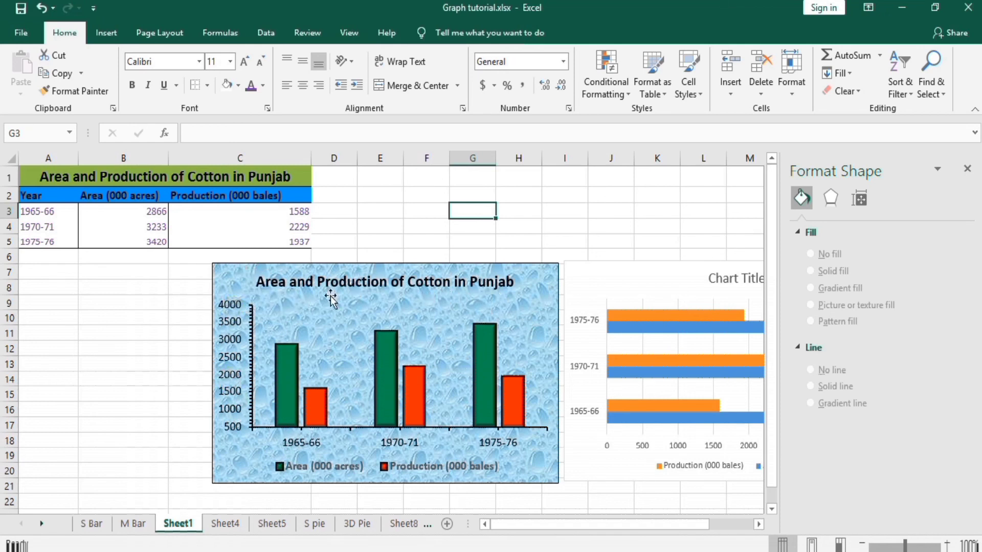
- Select the plot area, then close the Format Plot Area pane
{"action": "left_click", "coordinate": [268, 316]}
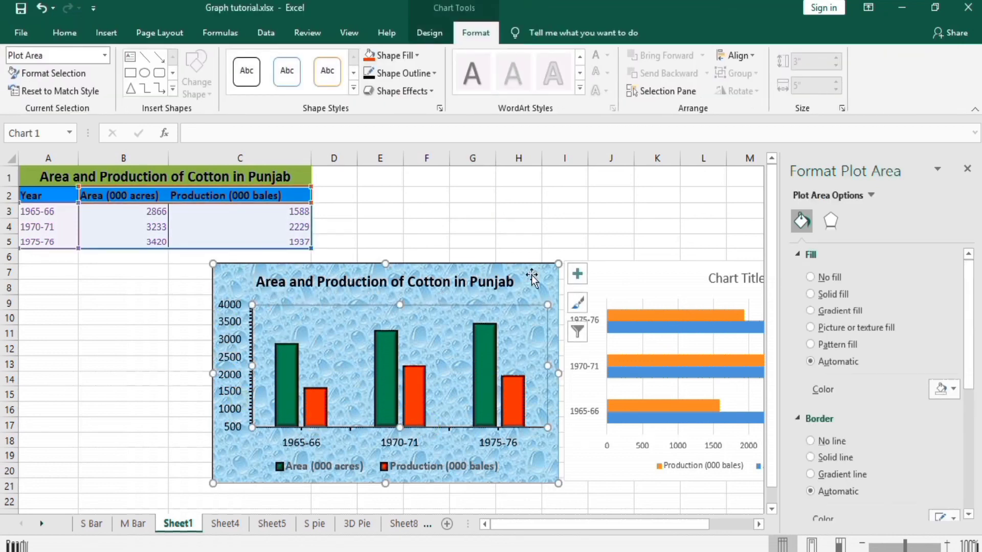
{"action": "left_click", "coordinate": [322, 396]}
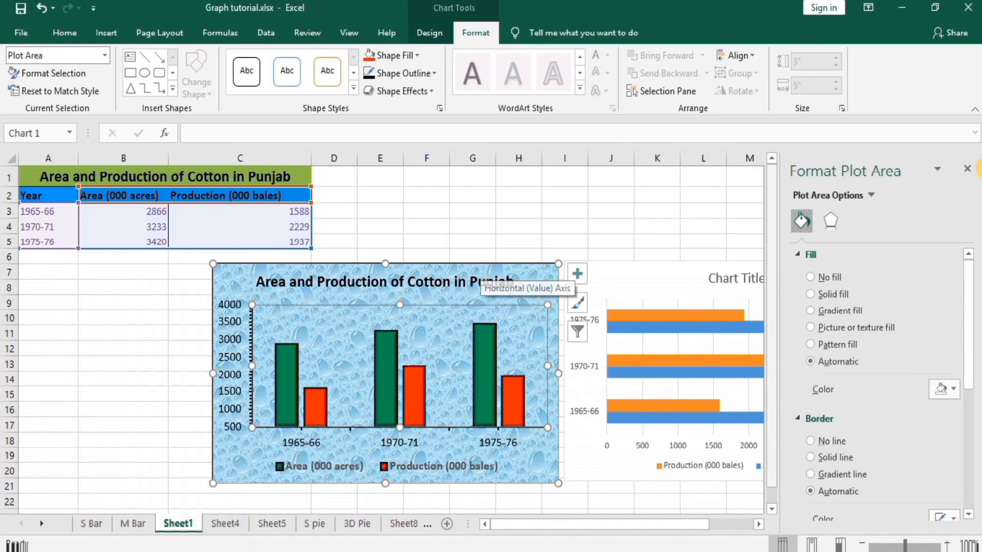
{"action": "left_click", "coordinate": [968, 171]}
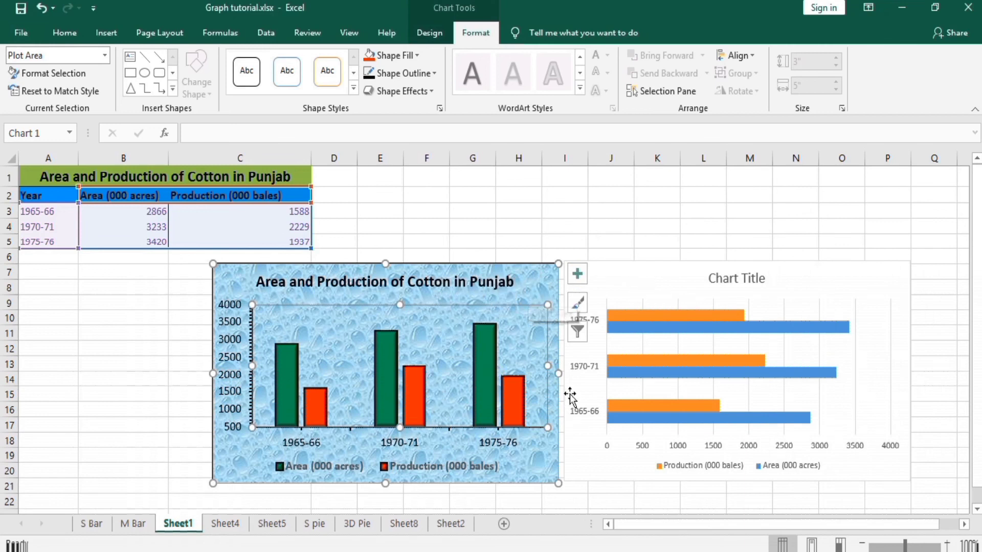
- Select Chart 2, the horizontal clustered bar chart
{"action": "left_click", "coordinate": [646, 282]}
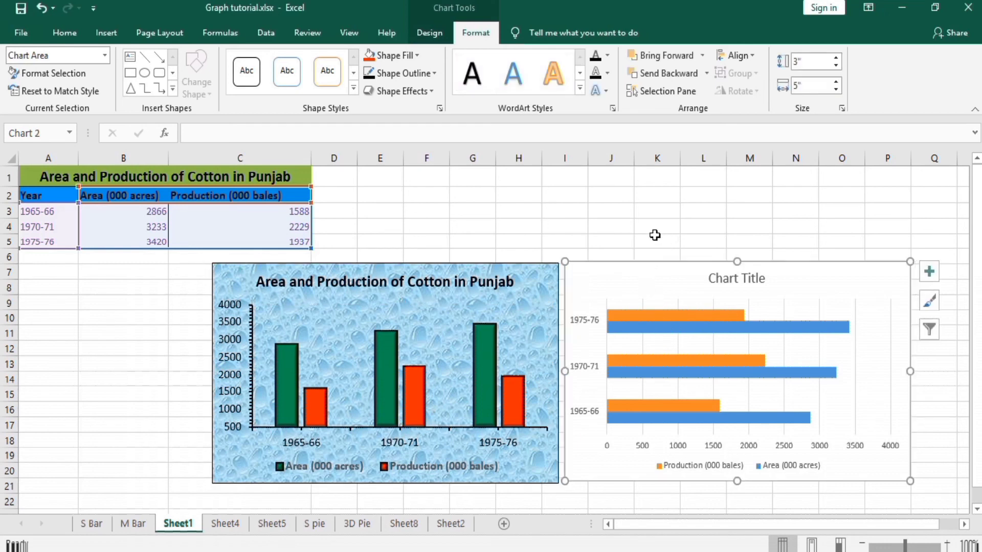